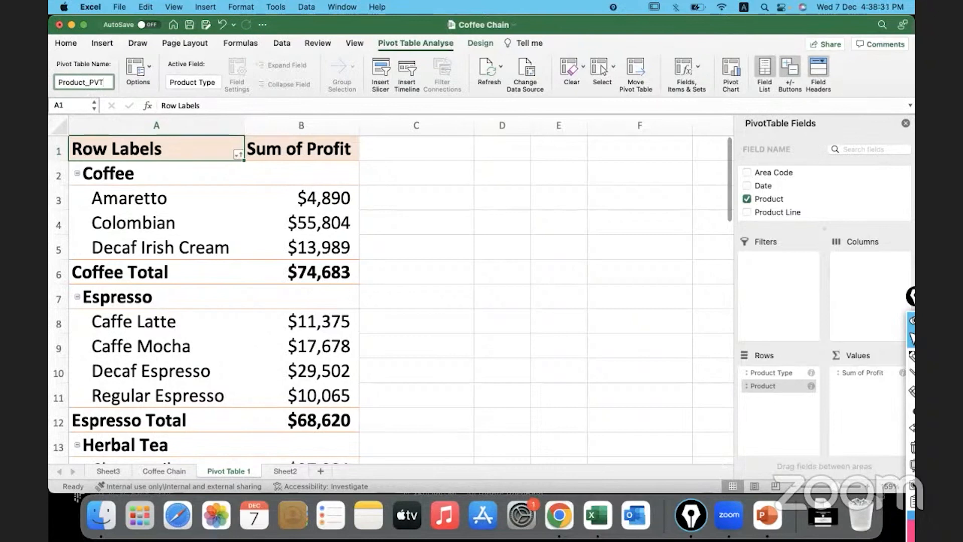
Check the pivot table's Generate GetPivotData option, and view the Agenda slide in PowerPoint before returning to the Coffee Chain workbook
left_click(294, 213)
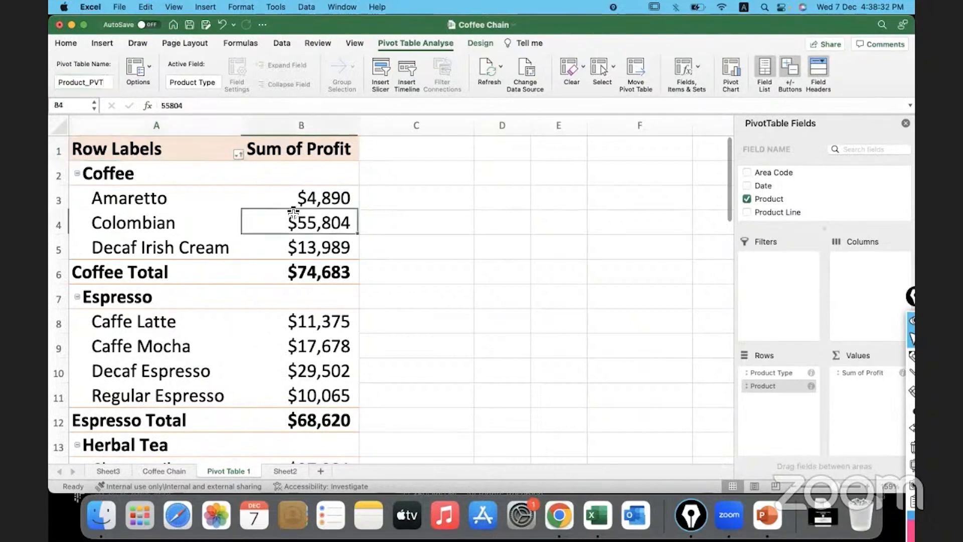
left_click(150, 68)
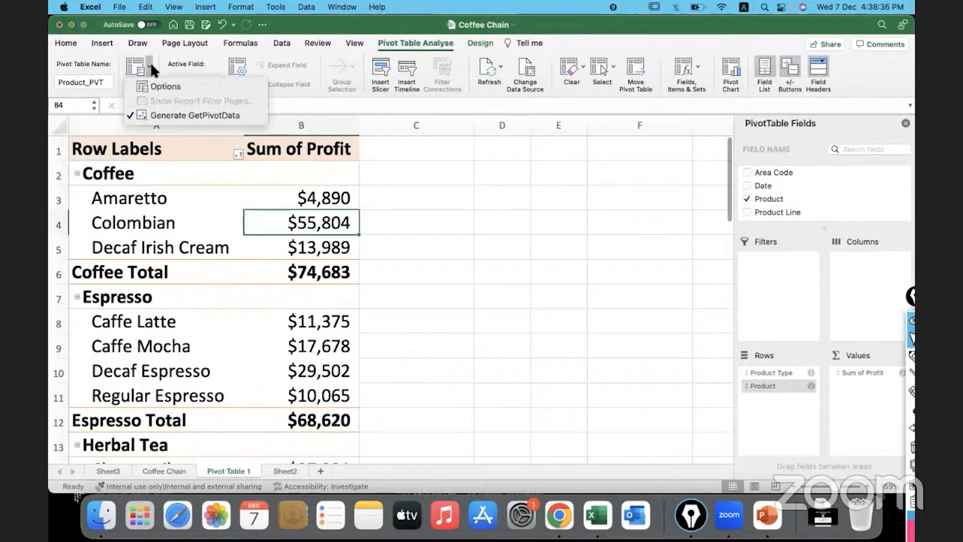
left_click(344, 321)
left_click(321, 348)
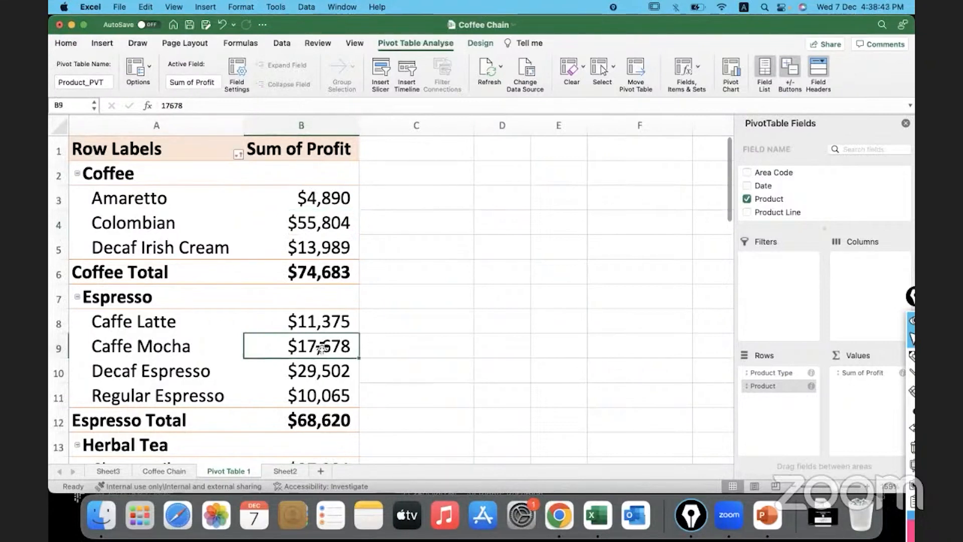
left_click(766, 515)
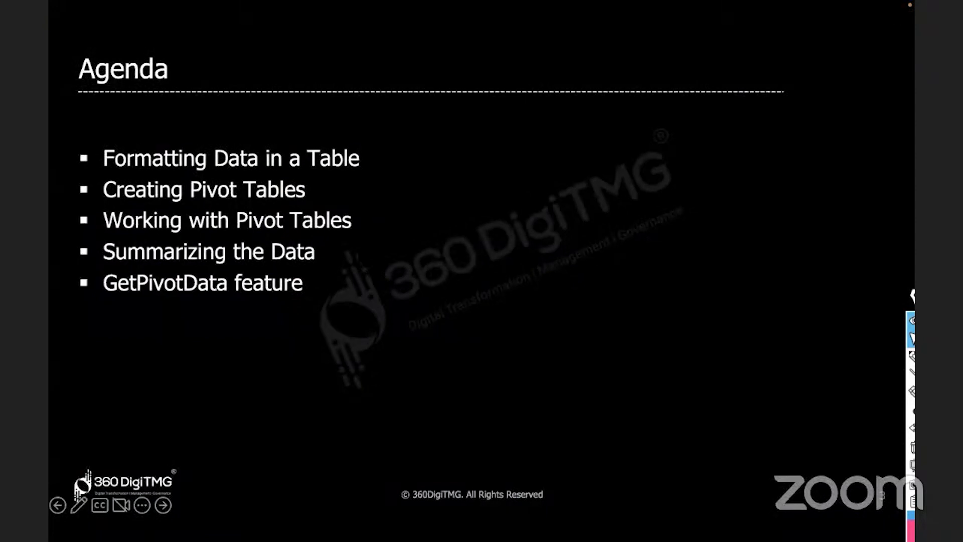
key("super+Tab")
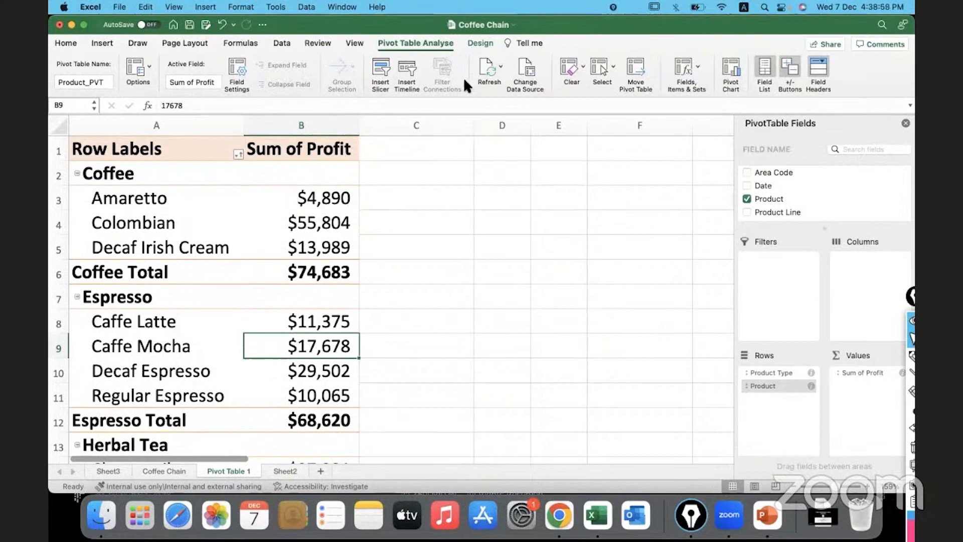
Turn off the subtotals in the product profit pivot table
left_click(474, 42)
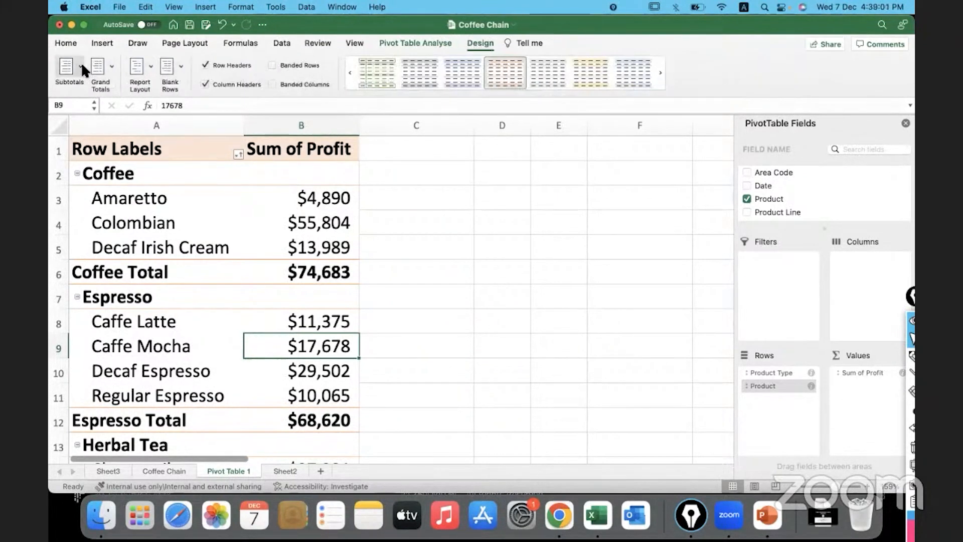
left_click(81, 62)
left_click(98, 84)
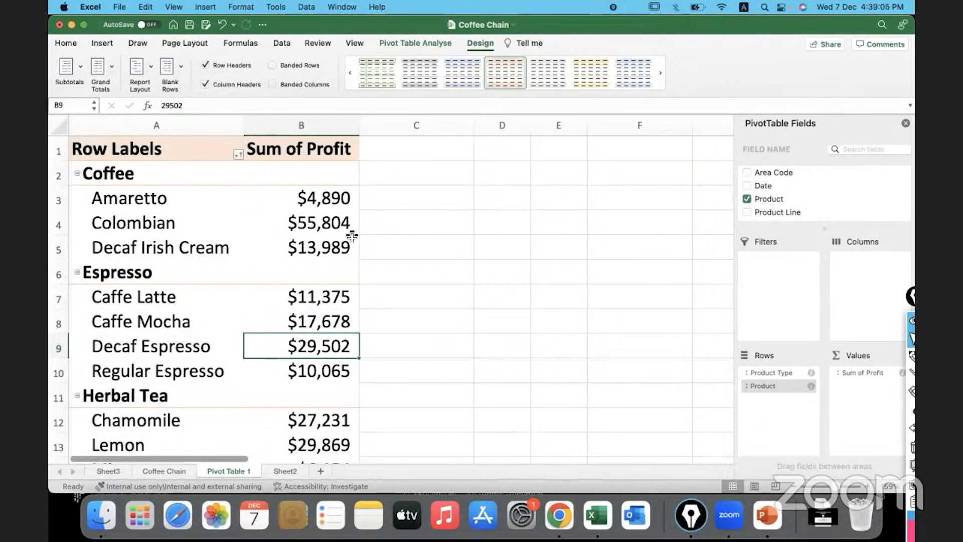
left_click(327, 234)
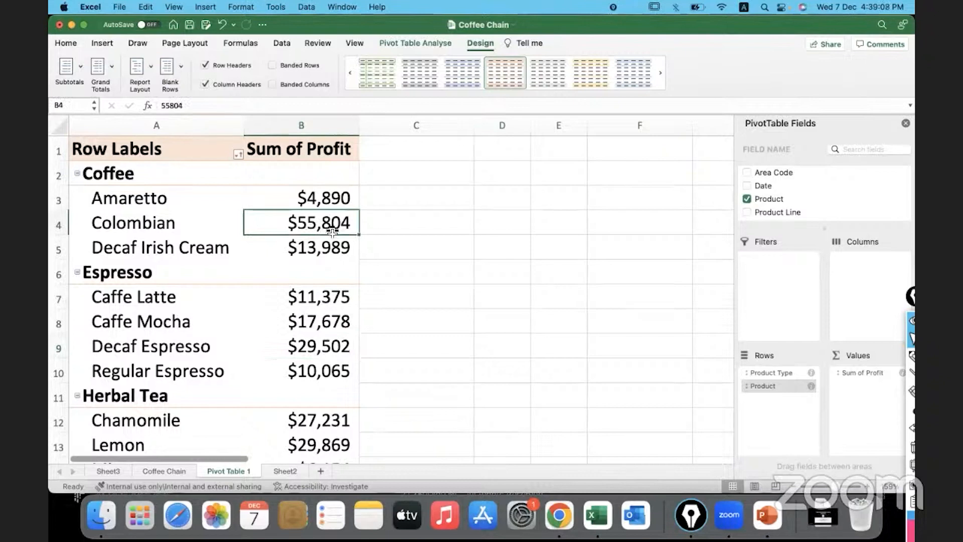
Move the Epic Pen toolbar out of the way and add the Sales field to the pivot table's values
left_click_drag(912, 301, 911, 494)
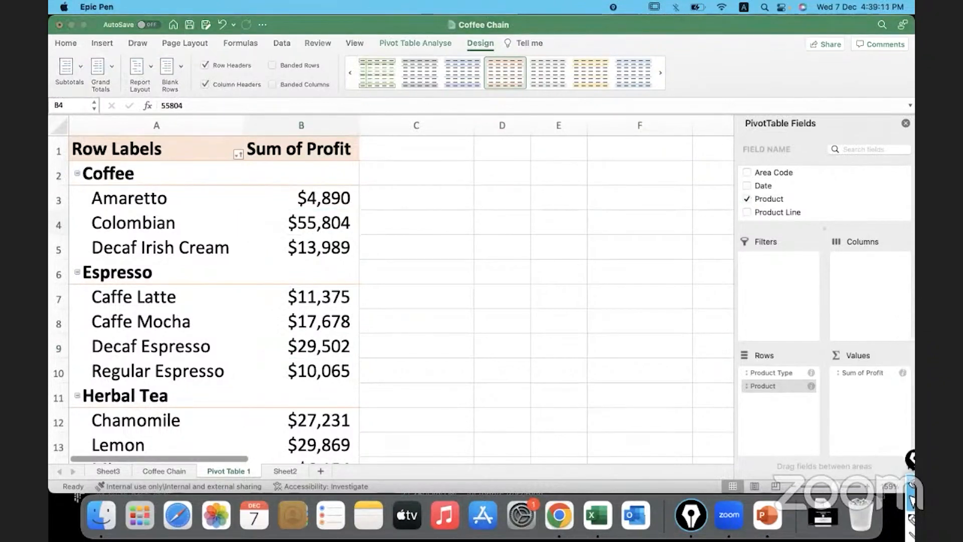
scroll(788, 185, "down", 5)
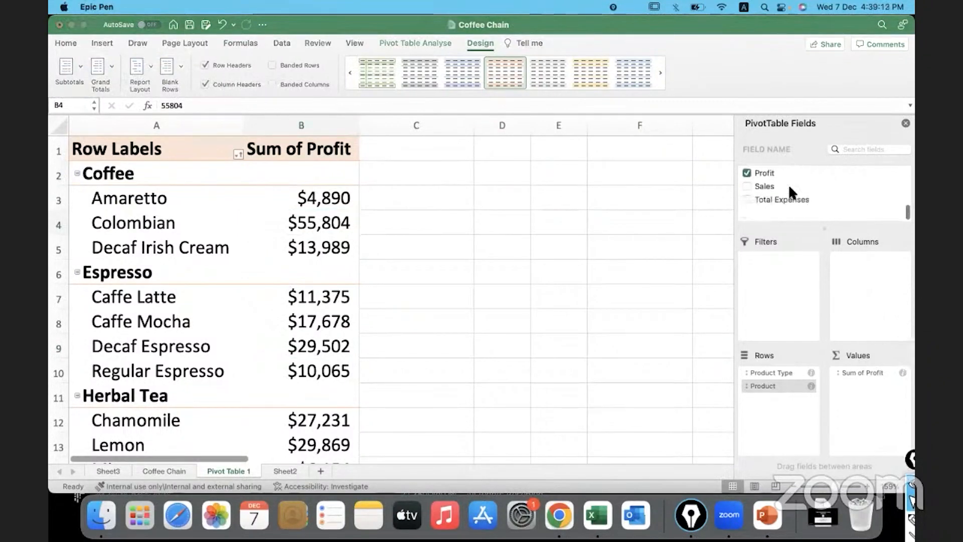
left_click_drag(763, 201, 876, 398)
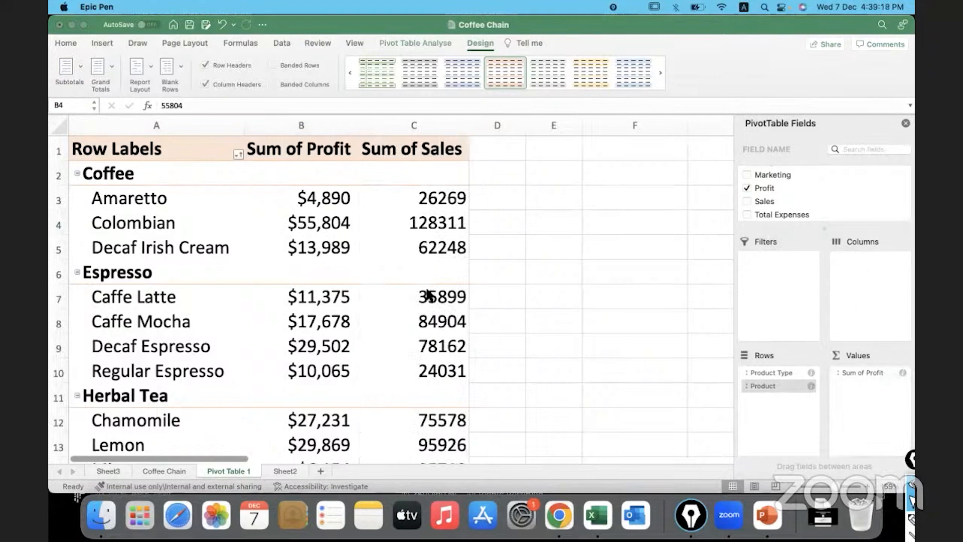
Open the number format of the Sum of Sales field and choose Currency with negative numbers in red parentheses
left_click(398, 194)
left_click(398, 195)
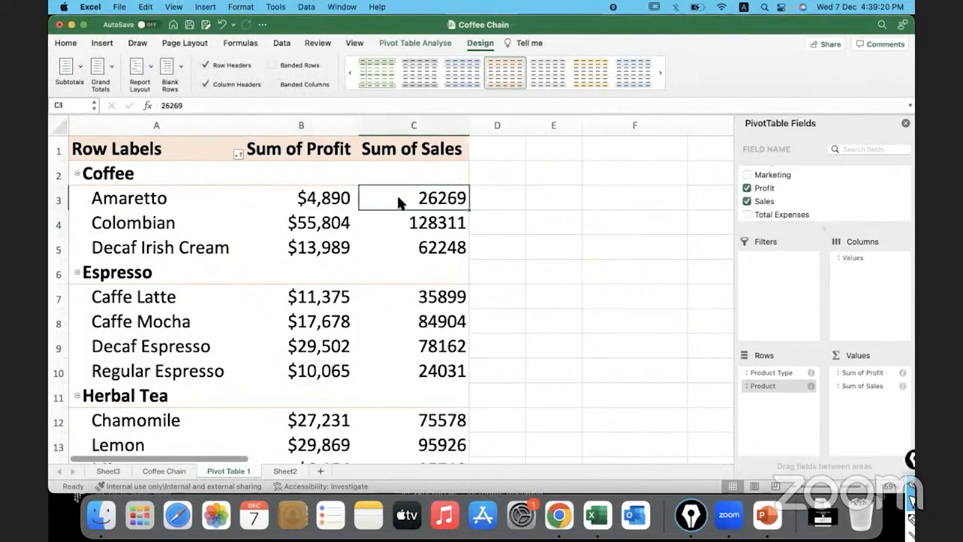
right_click(397, 194)
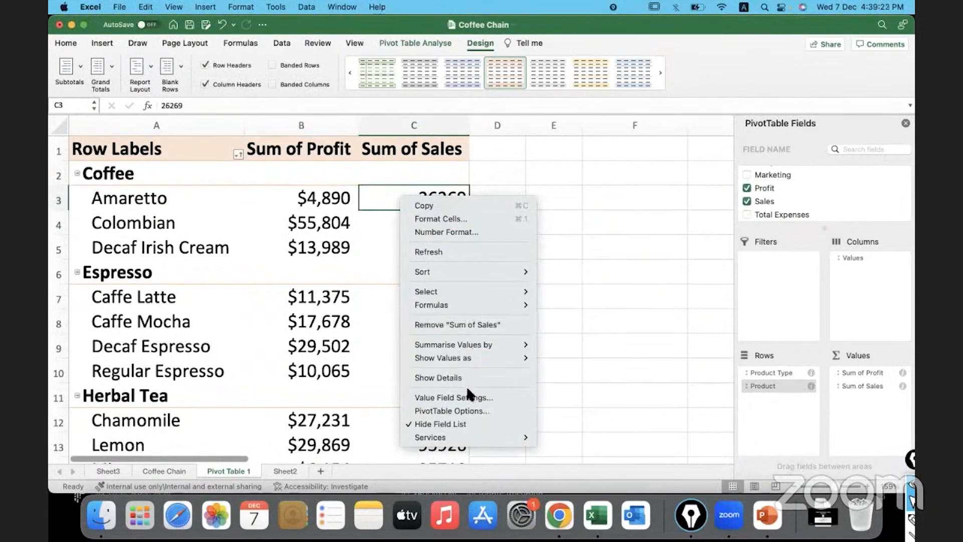
left_click(493, 397)
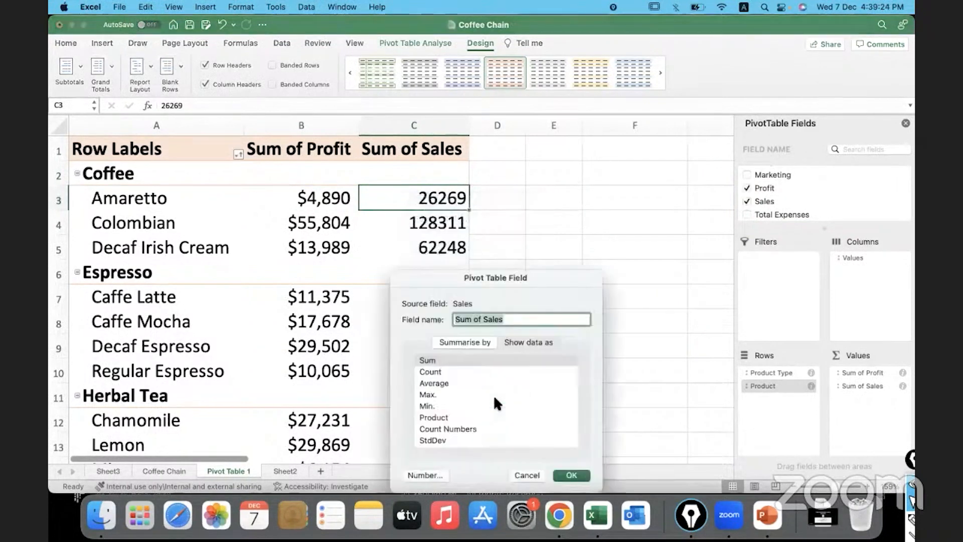
left_click(430, 474)
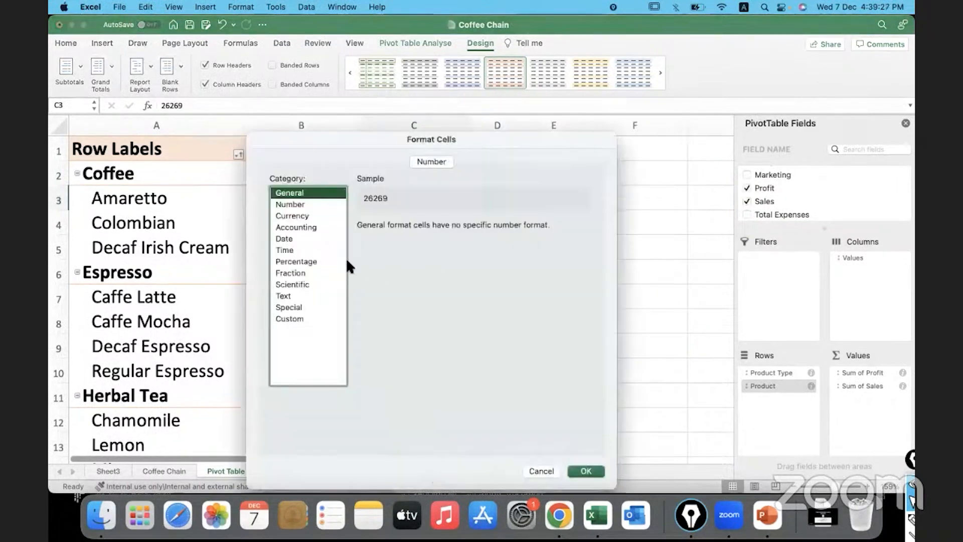
left_click(292, 216)
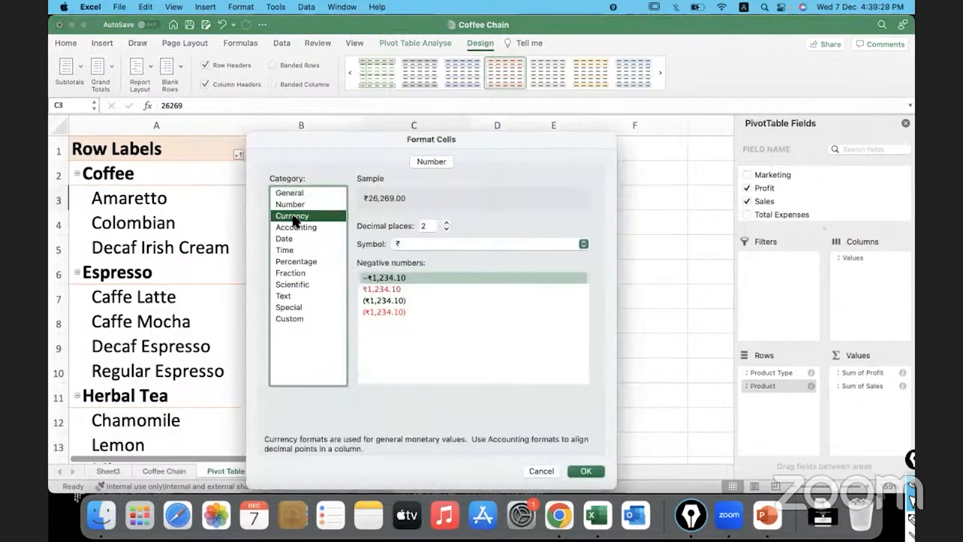
left_click(392, 302)
left_click(386, 310)
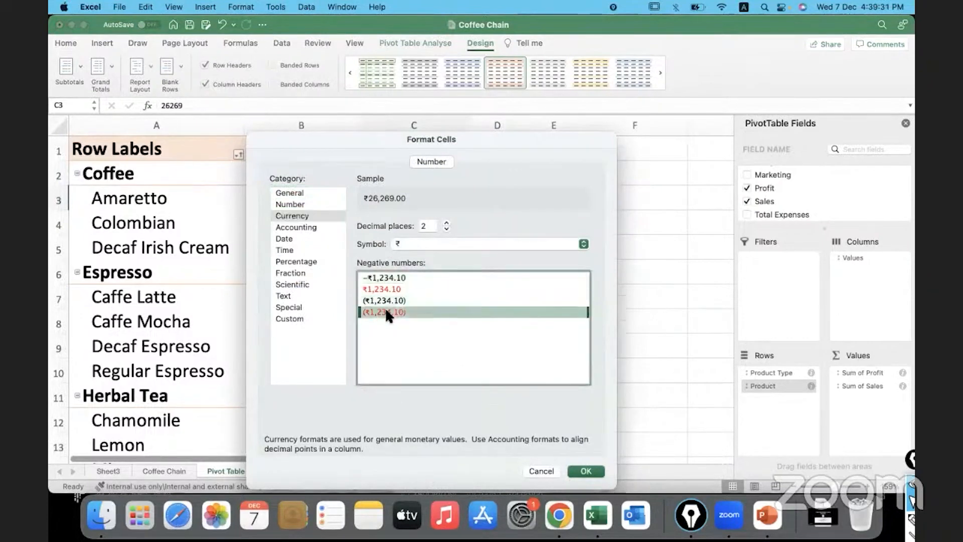
Set the Sum of Sales currency symbol to $ English (United States) with 0 decimal places and apply the format
left_click(437, 243)
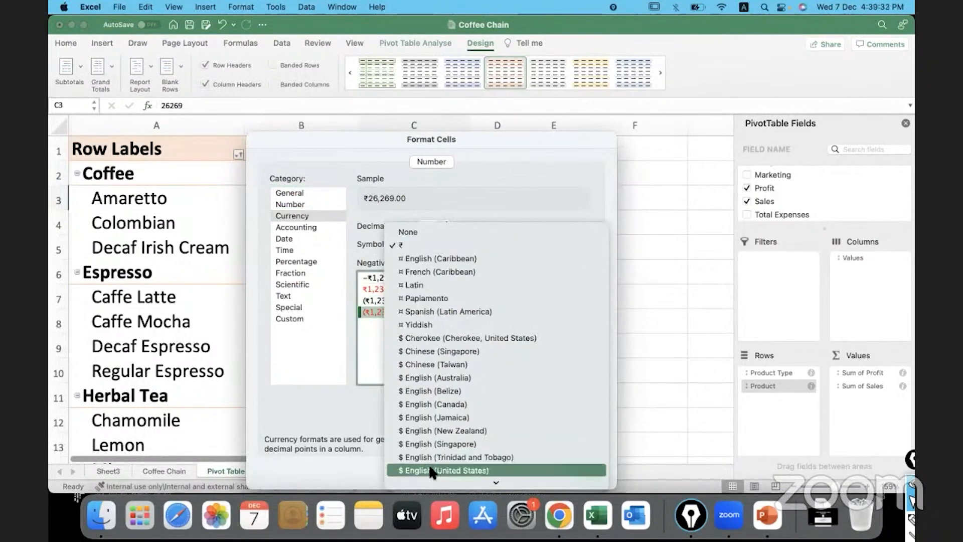
left_click(432, 470)
left_click(445, 226)
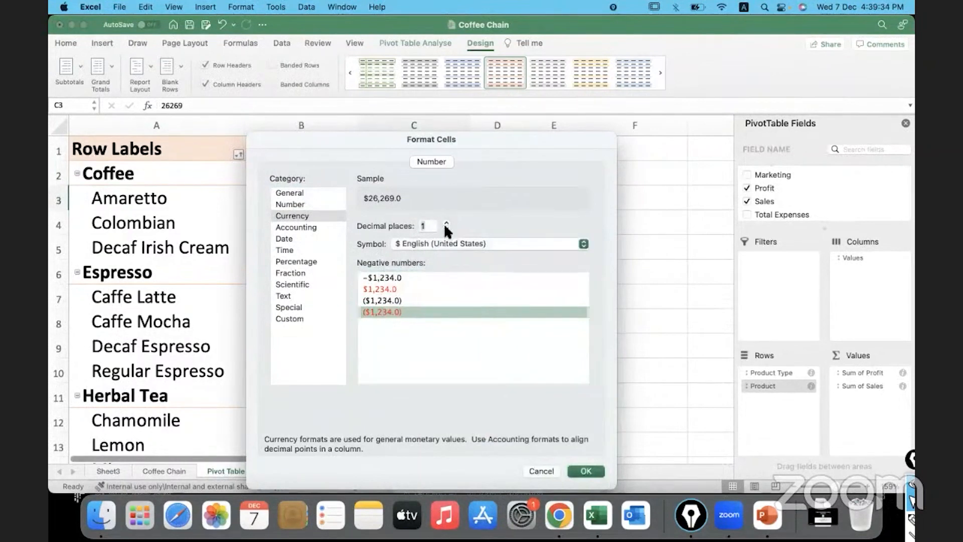
left_click(445, 227)
left_click(448, 330)
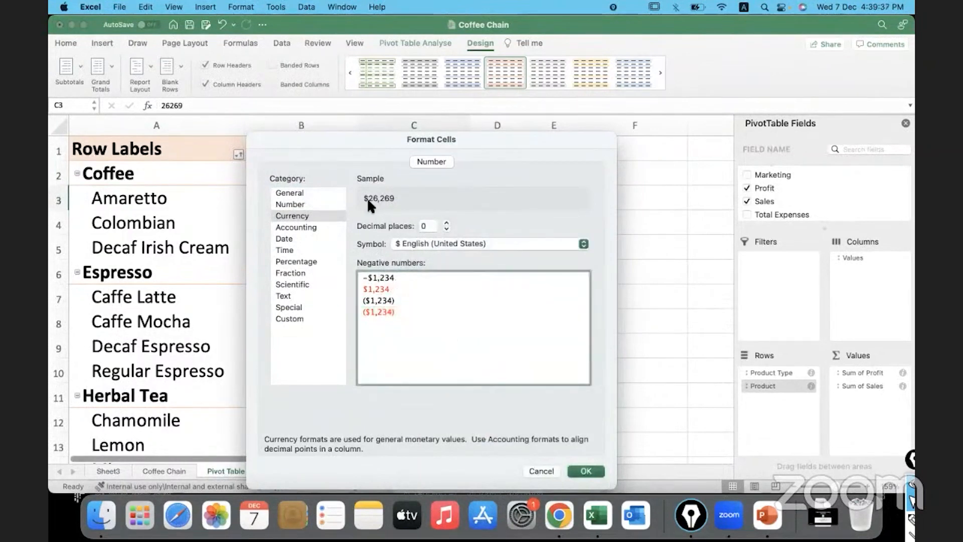
left_click(585, 472)
left_click(572, 475)
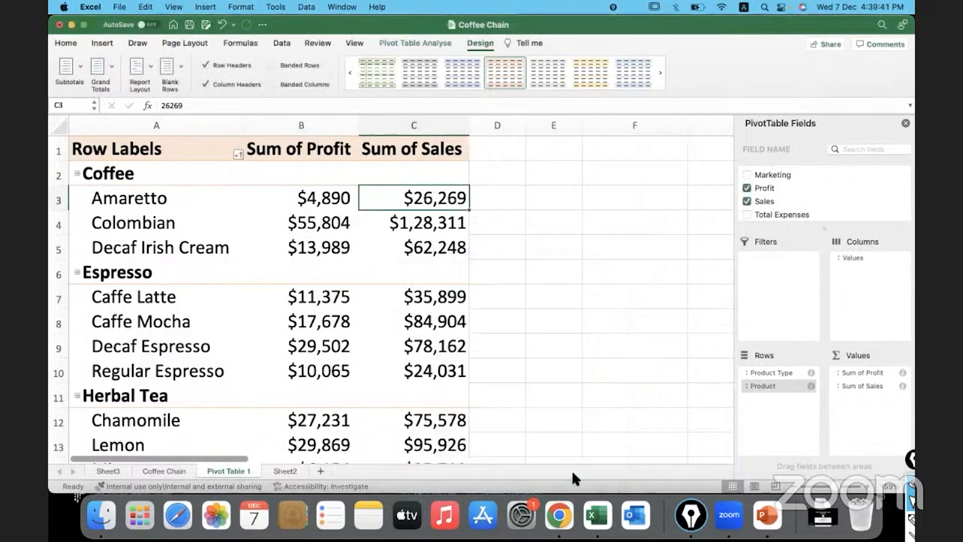
Add the Budget Profit field to the pivot table's values and place it between Sum of Profit and Sum of Sales
scroll(439, 338, "down", 5)
scroll(438, 338, "up", 5)
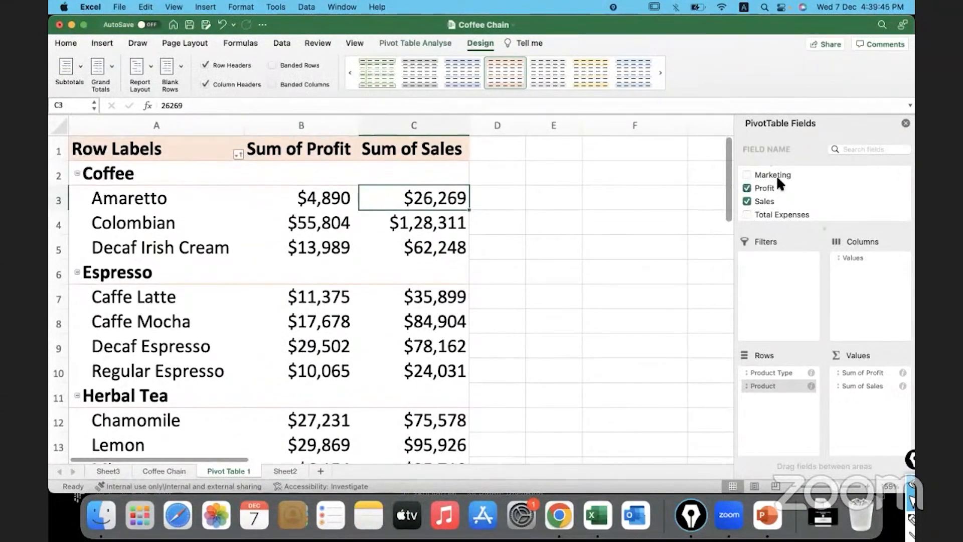
scroll(776, 175, "up", 3)
left_click_drag(766, 180, 873, 398)
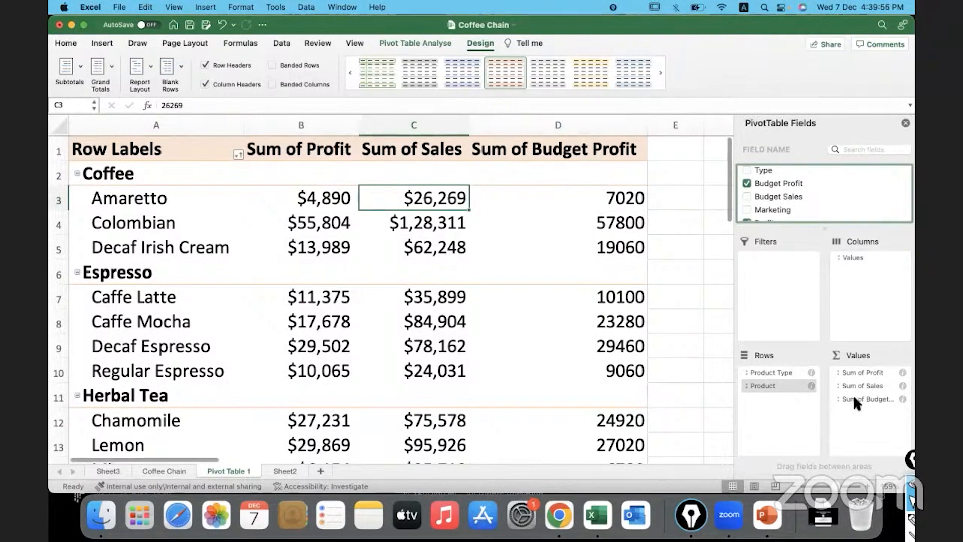
left_click_drag(853, 399, 871, 375)
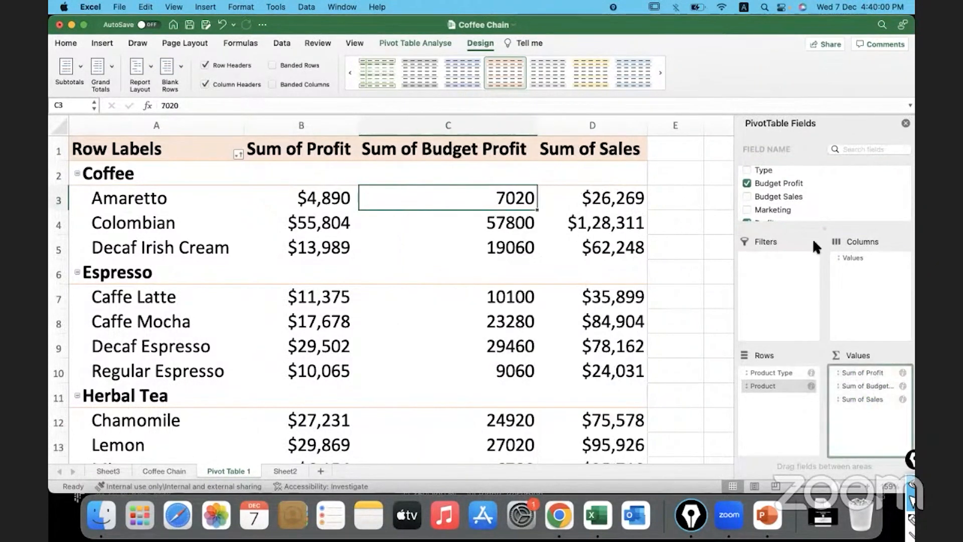
Add the Budget Sales field to the values after Sum of Sales and review the value column headers
left_click_drag(779, 193, 873, 411)
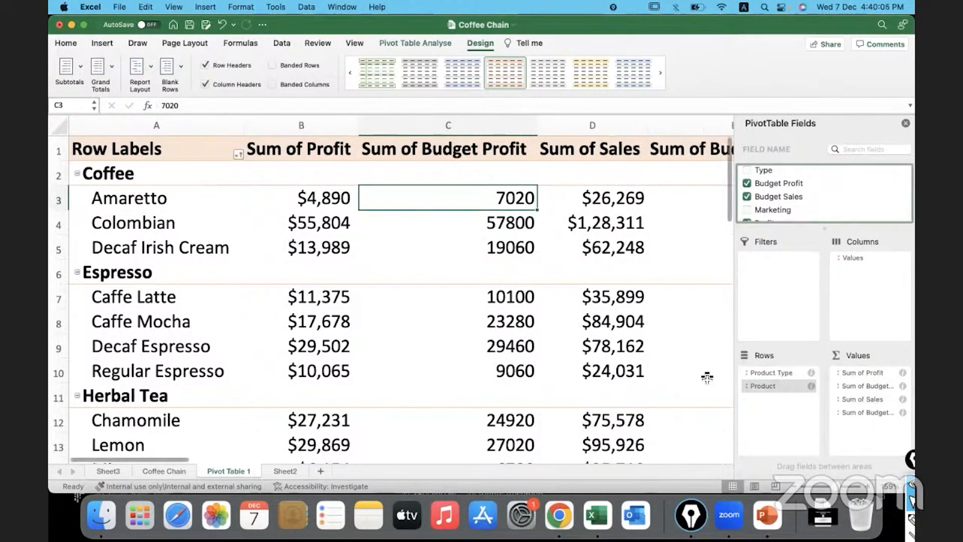
left_click_drag(837, 487, 829, 487)
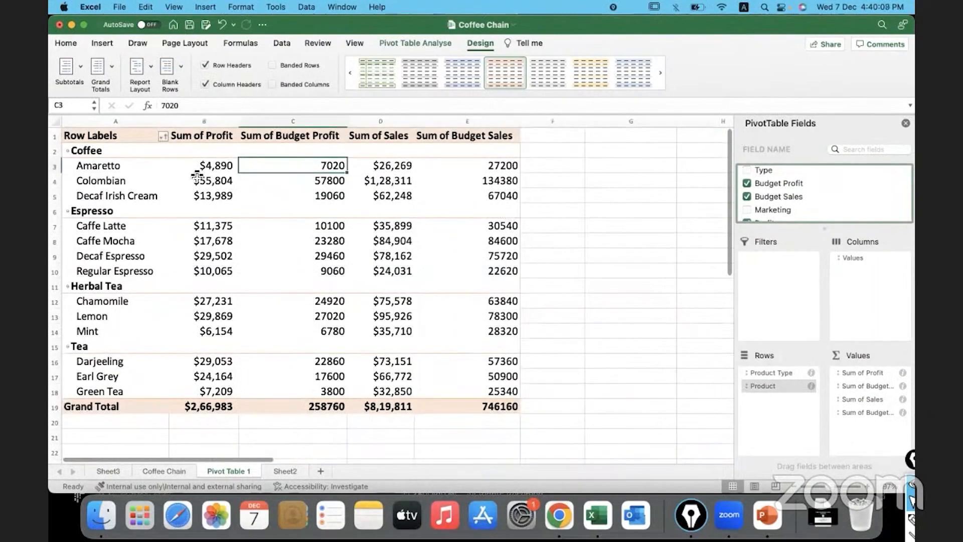
left_click(216, 135)
left_click(292, 139)
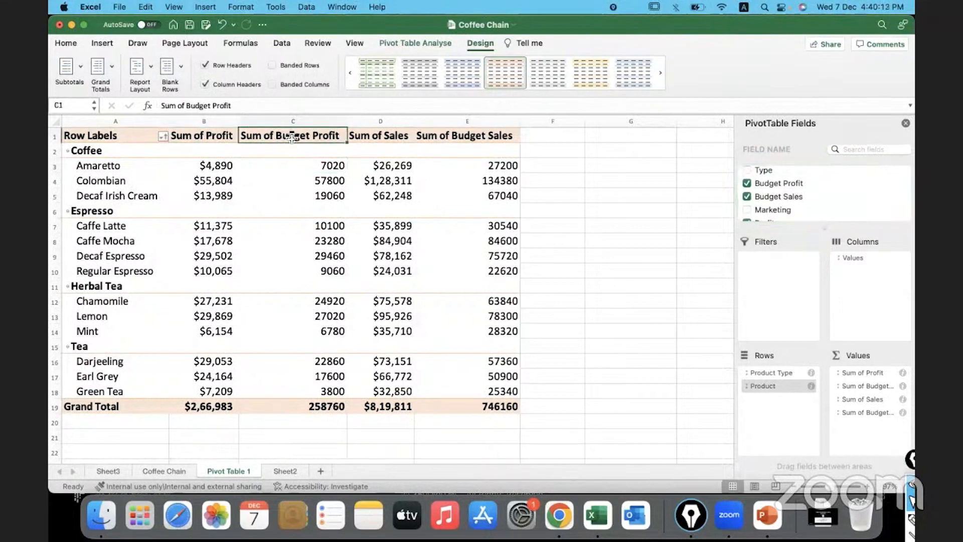
left_click(453, 136)
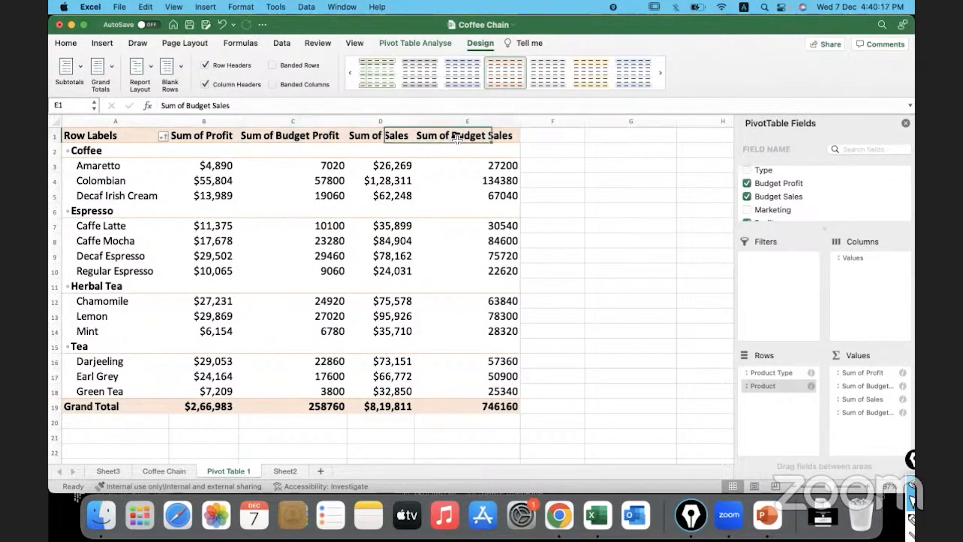
left_click(275, 134)
left_click(66, 43)
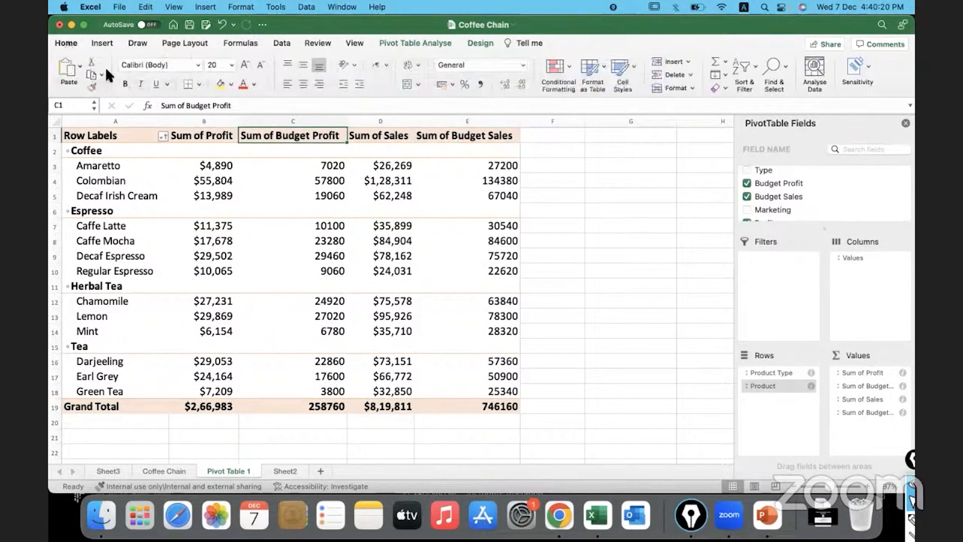
left_click(319, 124)
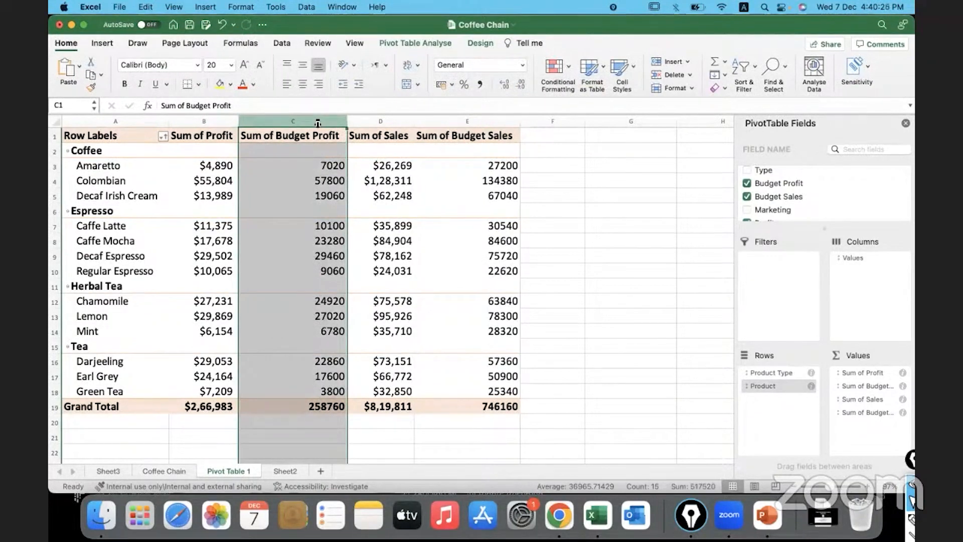
left_click(521, 65)
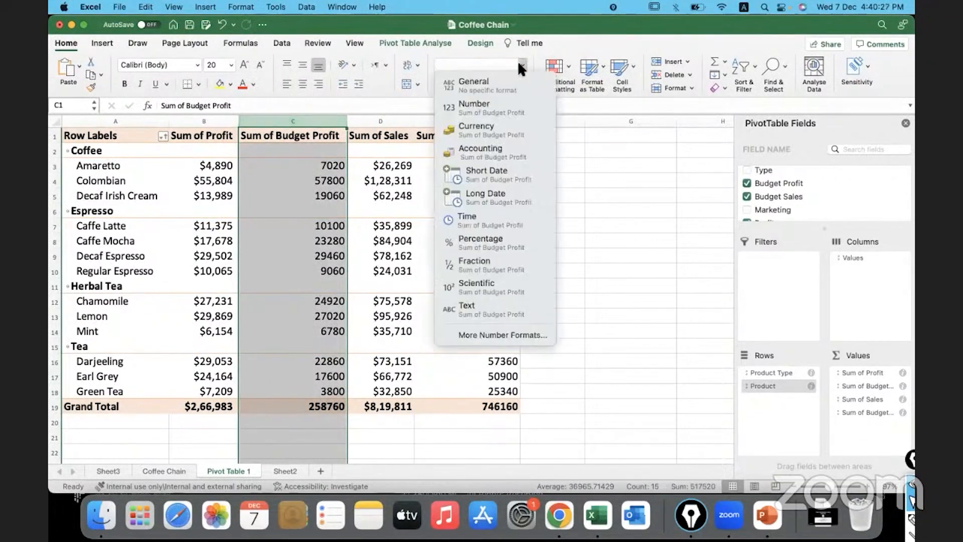
left_click(330, 197)
Open the number format of the Sum of Budget Profit field and choose the Currency category
left_click(296, 174)
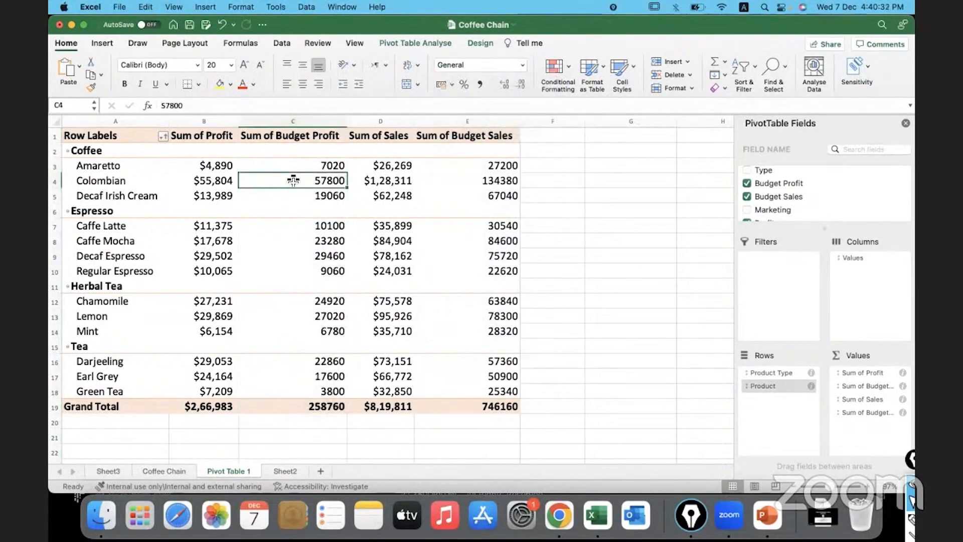
right_click(293, 178)
left_click(362, 376)
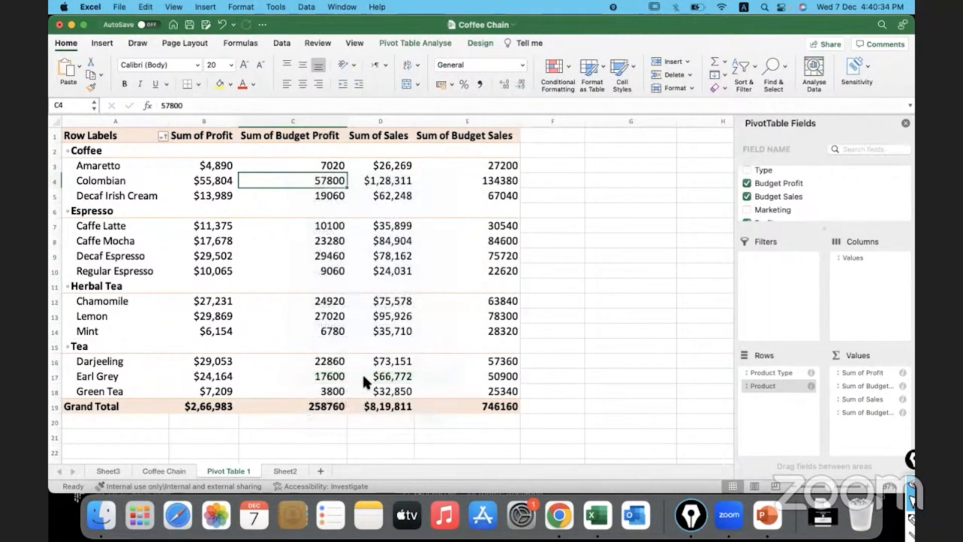
left_click(284, 472)
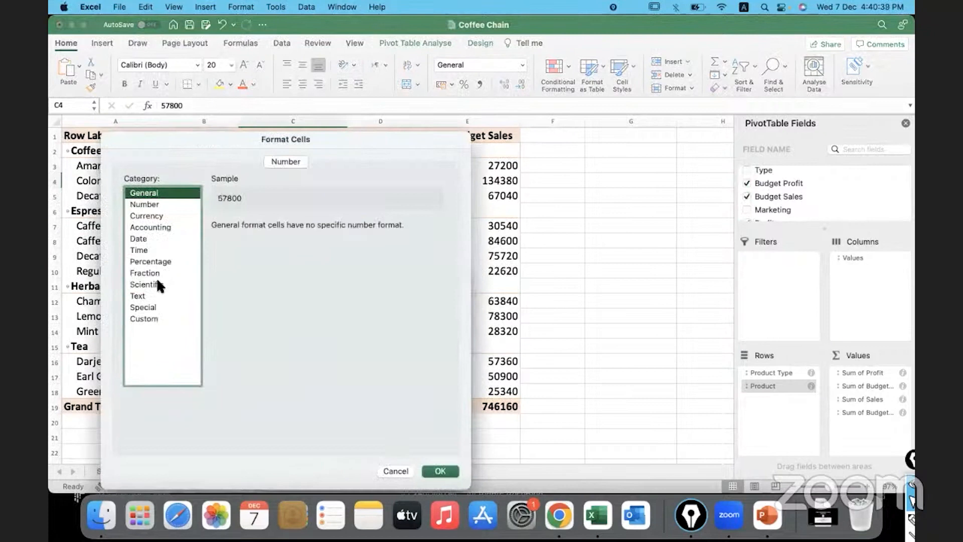
left_click(162, 215)
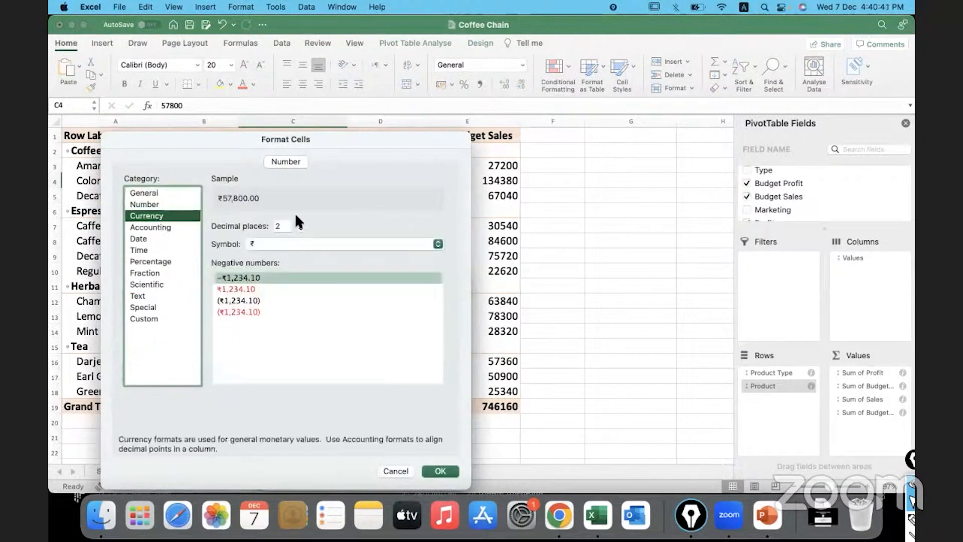
Give Sum of Budget Profit 0 decimal places, the $ English (United States) symbol and red parentheses for negatives, and apply the format
left_click(301, 229)
left_click(299, 229)
left_click(304, 243)
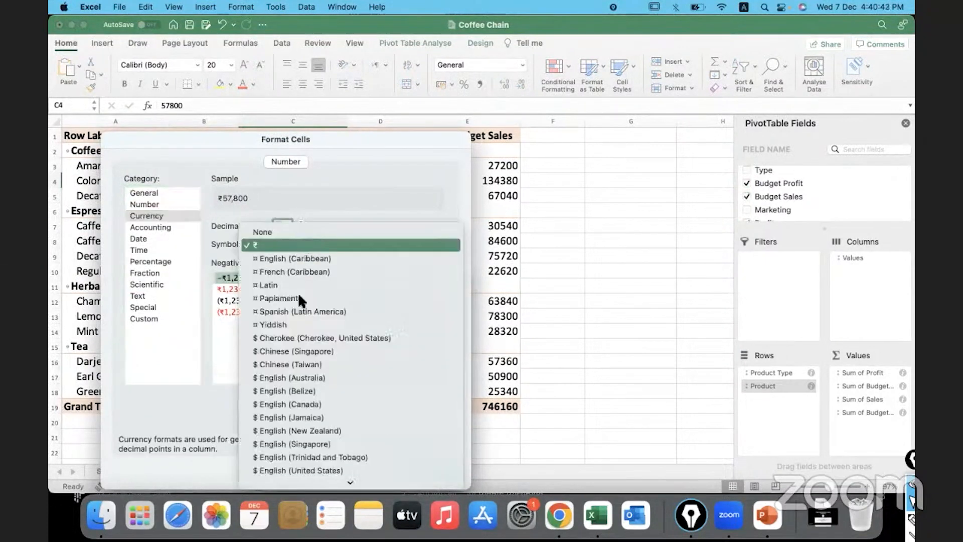
left_click(283, 470)
left_click(231, 310)
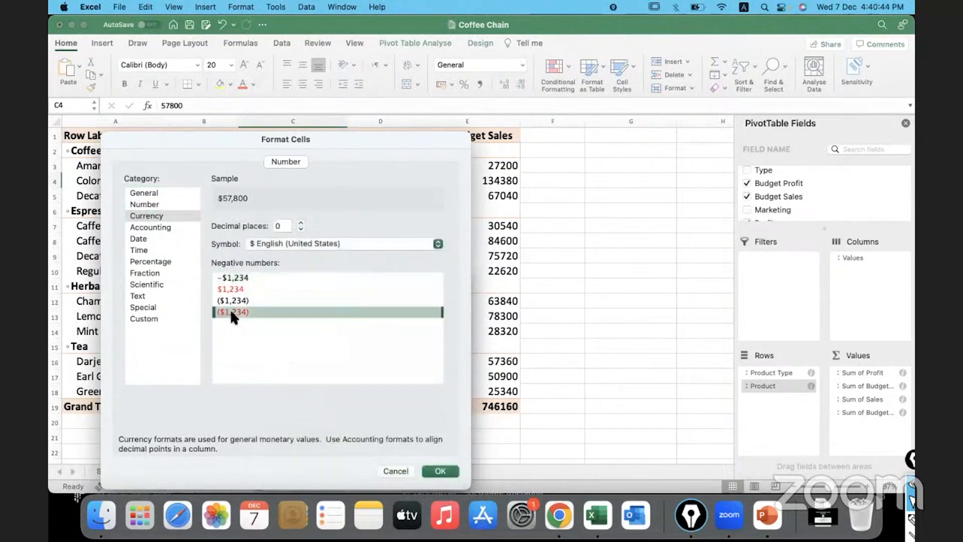
left_click(447, 471)
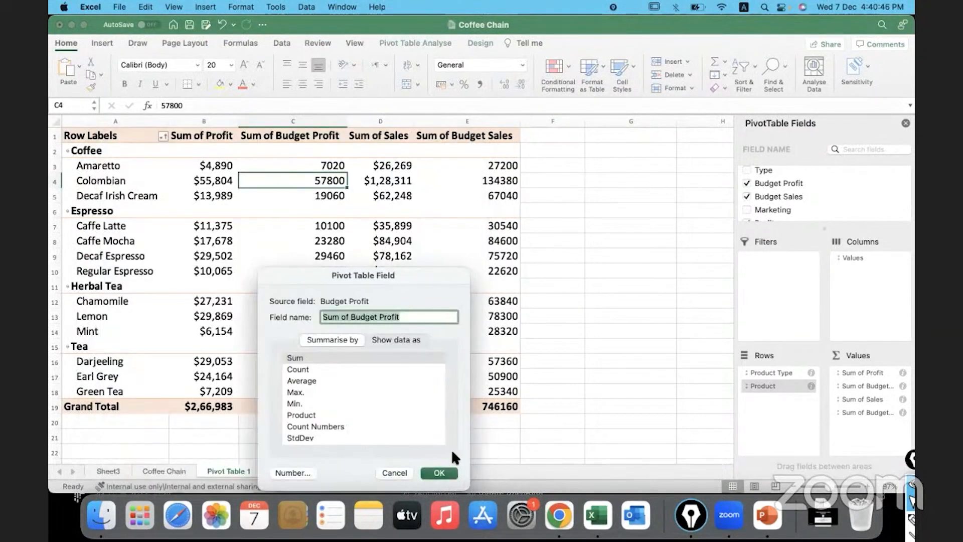
left_click(439, 471)
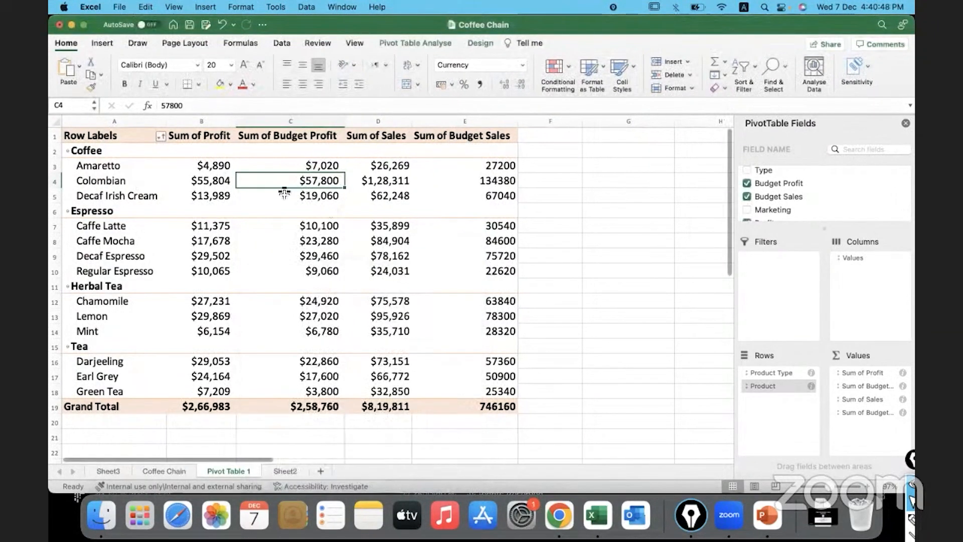
Rename the Sum of Profit column header to Actual Profit
left_click(220, 139)
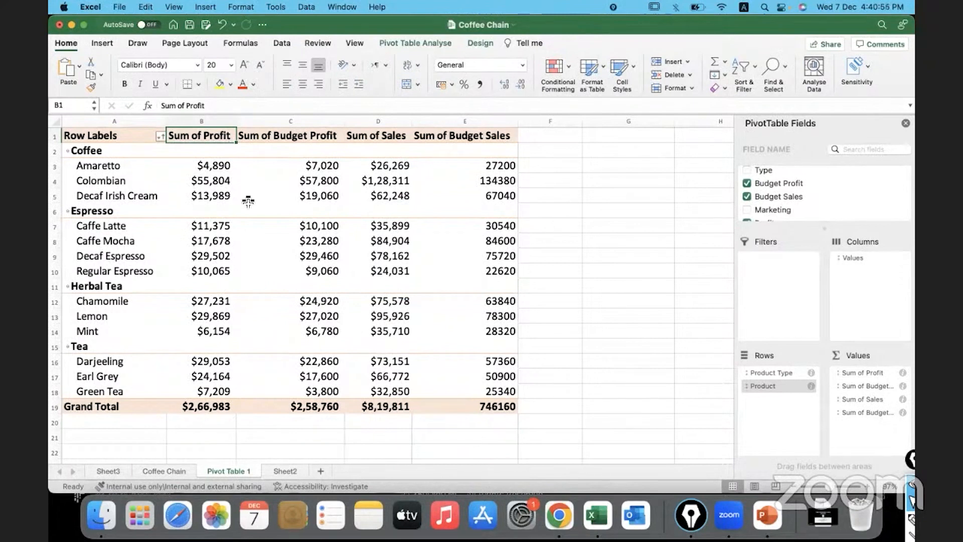
type("profit")
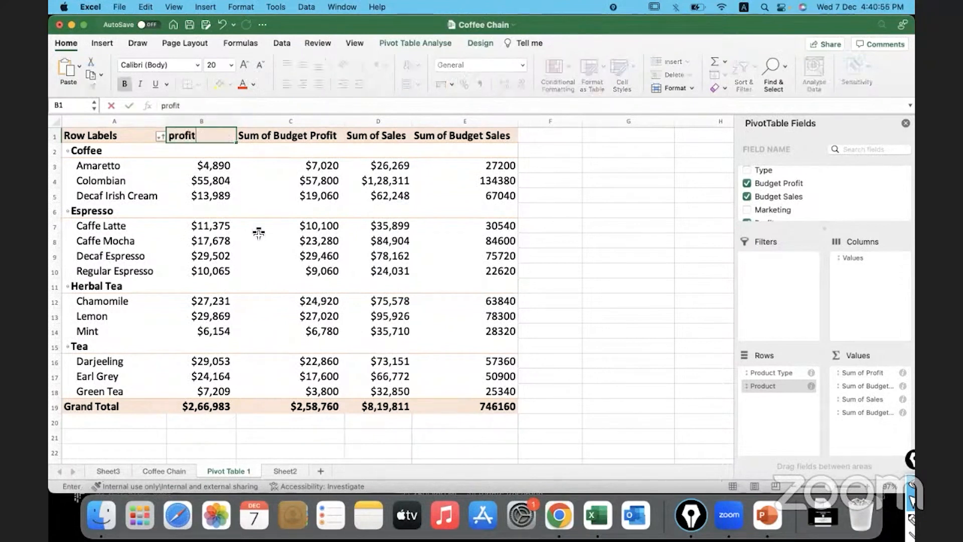
key("BackSpace")
key("BackSpace")
key("BackSpace")
key("BackSpace")
key("BackSpace")
type("Profit")
left_click(169, 135)
type("A")
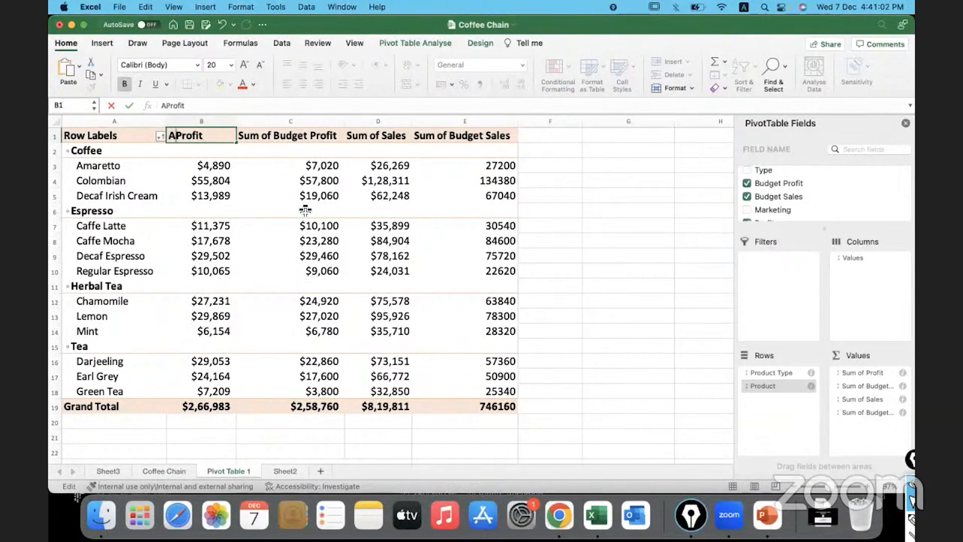
type("ctual")
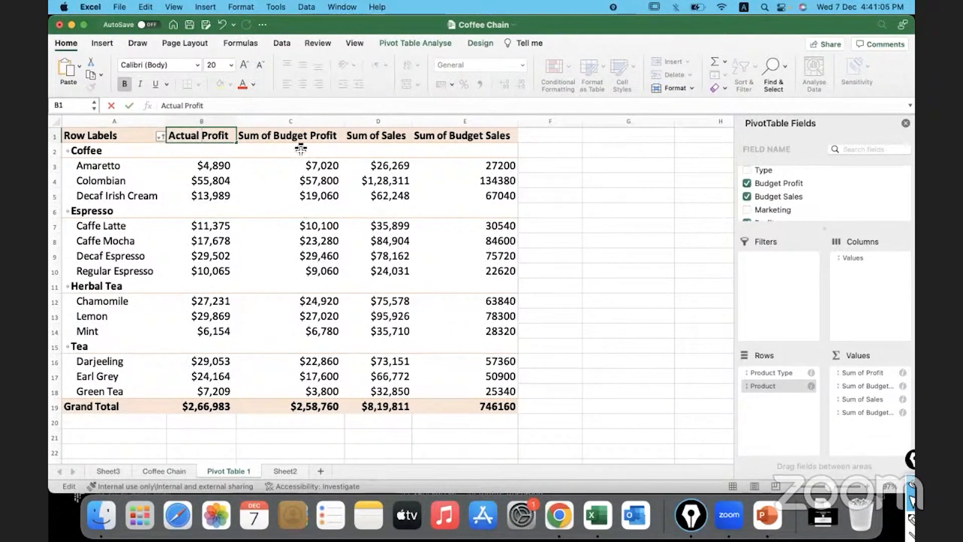
Rename the Sum of Budget Profit column header to Target Profit
left_click(294, 137)
type("Ta")
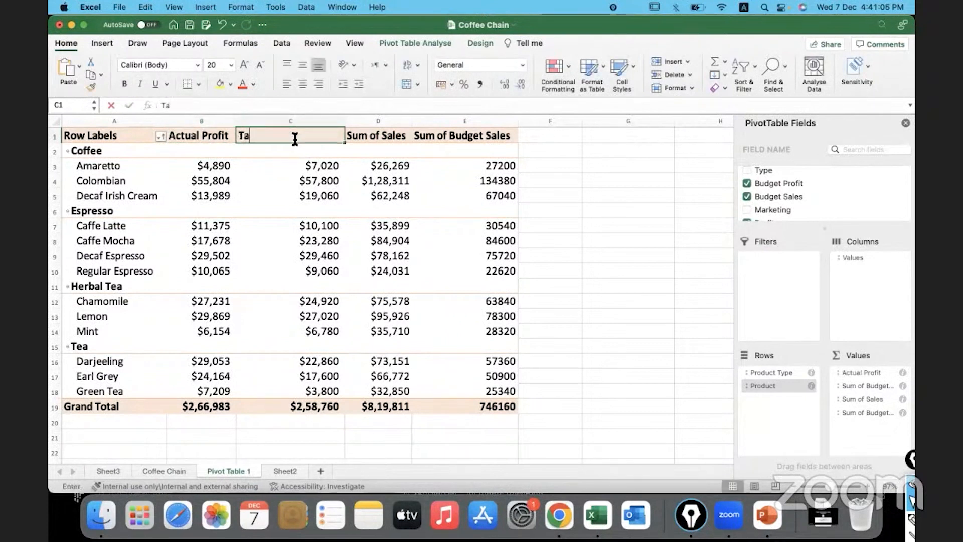
type("rget profit")
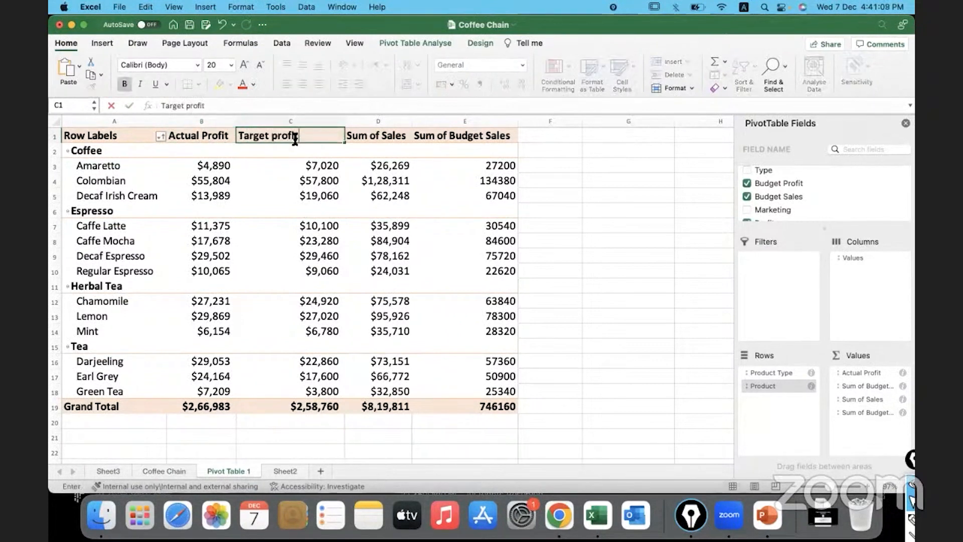
left_click(271, 135)
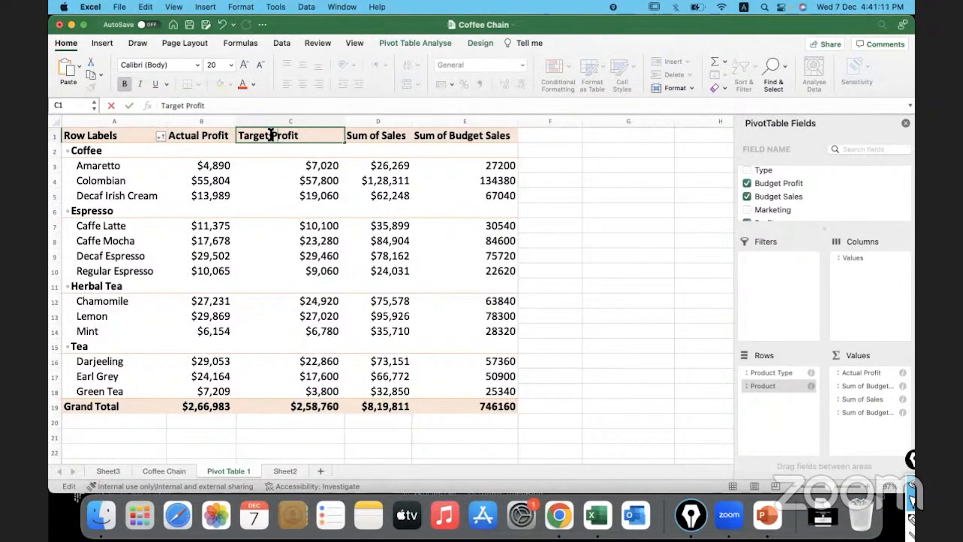
Rename the Sum of Sales header to Actual Sales and the Sum of Budget Sales header to Target Sales
left_click(376, 134)
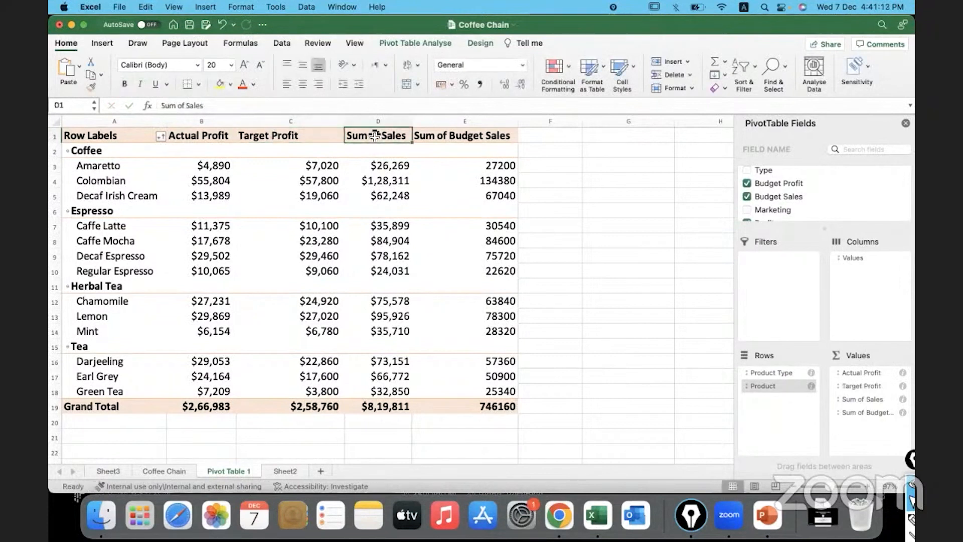
type("Actual Sales")
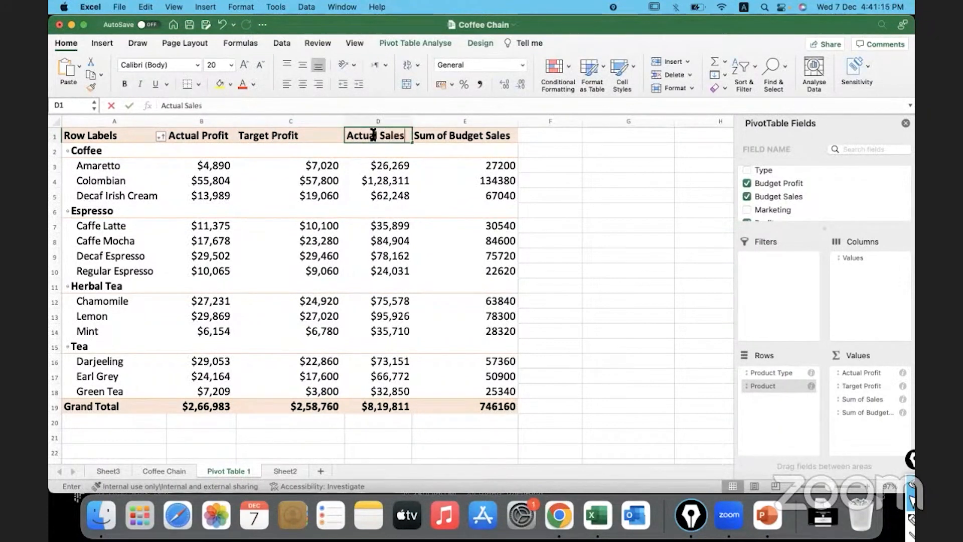
left_click(458, 138)
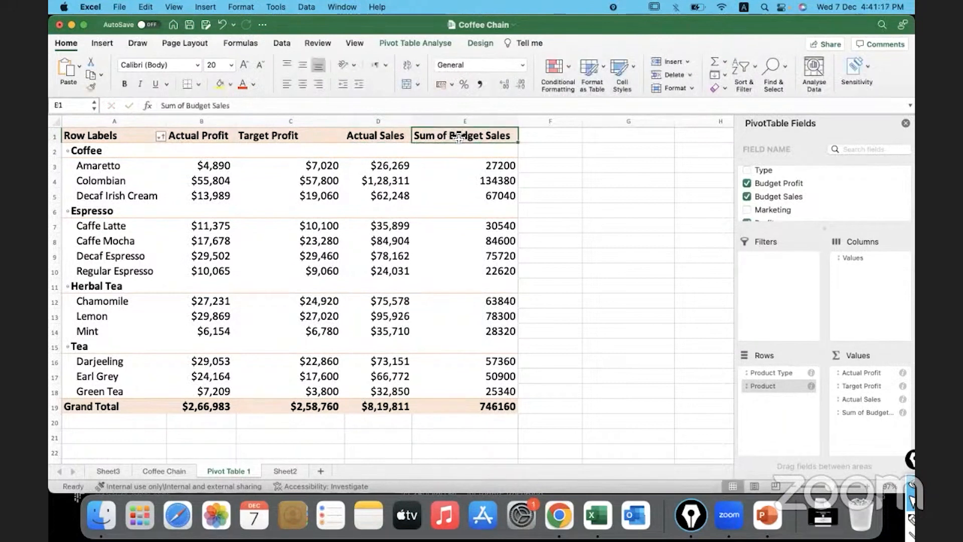
type("Target Sales")
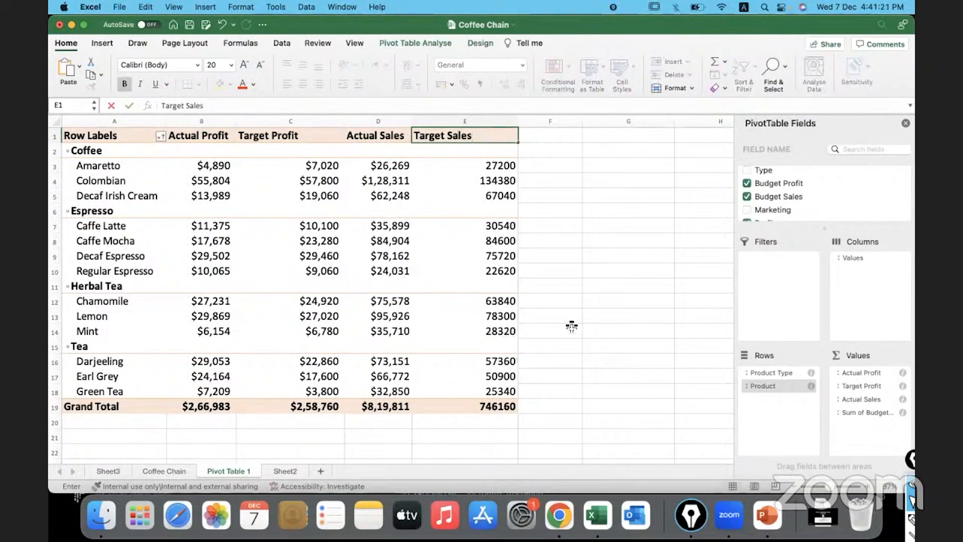
left_click(494, 168)
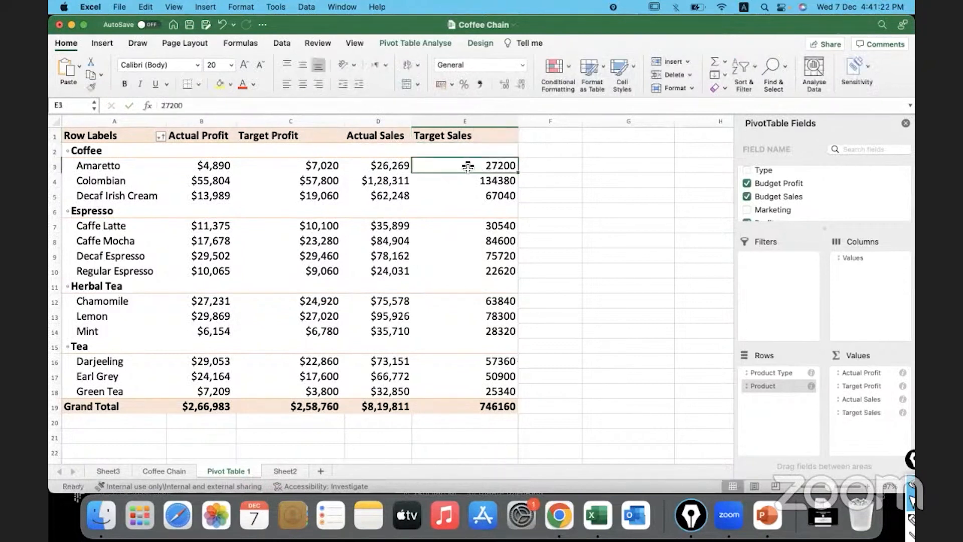
left_click(391, 142)
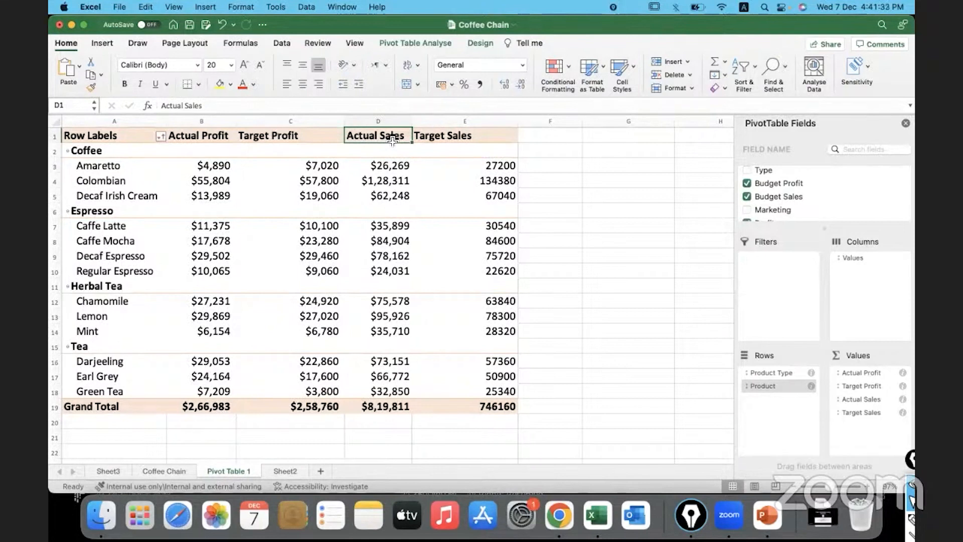
Rename the pivot table's Grand Total row label to Grand Totals at Column Level
left_click(132, 406)
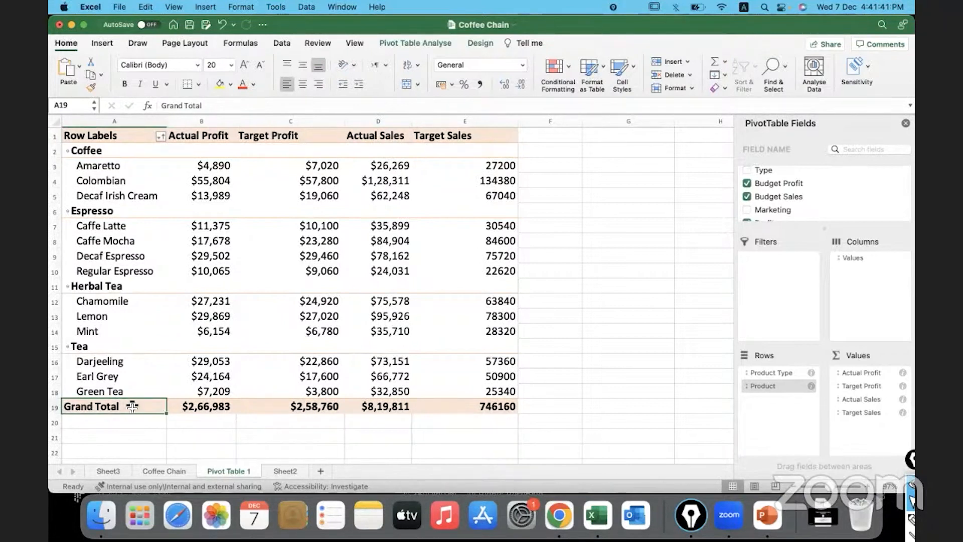
double_click(132, 406)
left_click(434, 216)
type("Gra")
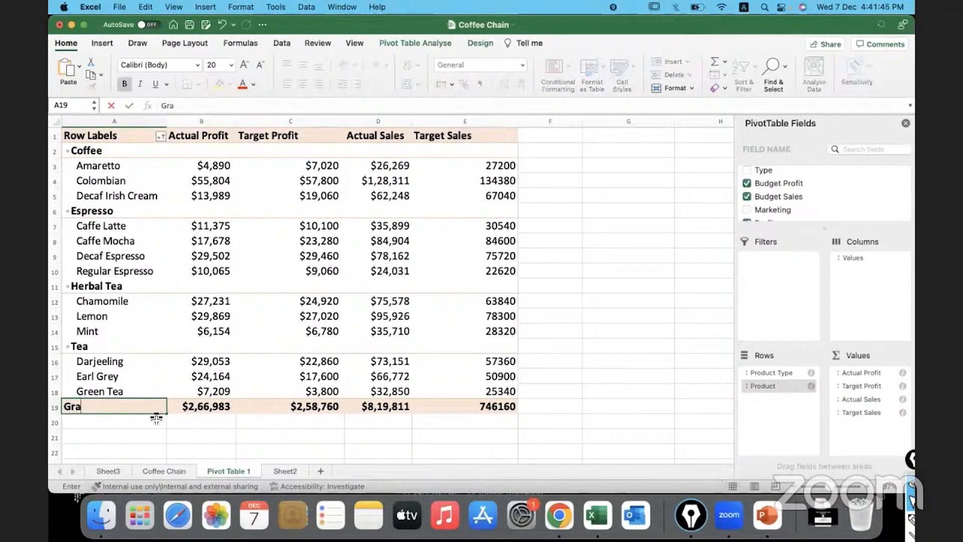
type("nd Totals")
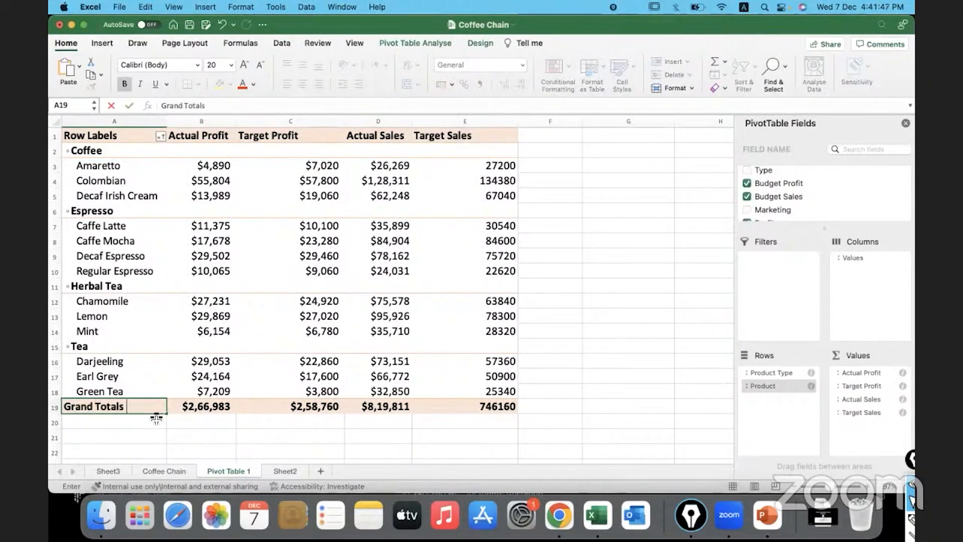
type(" at Column")
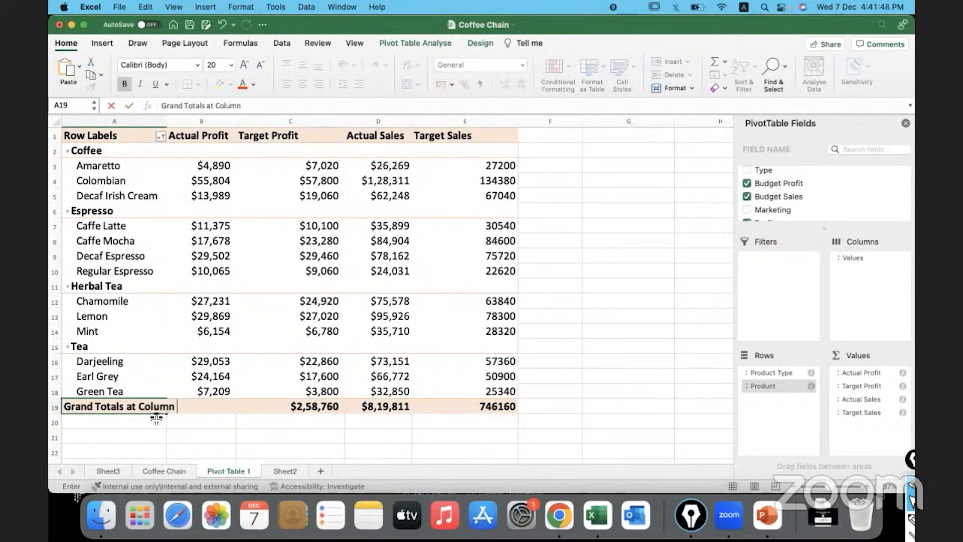
type("Level")
key("Return")
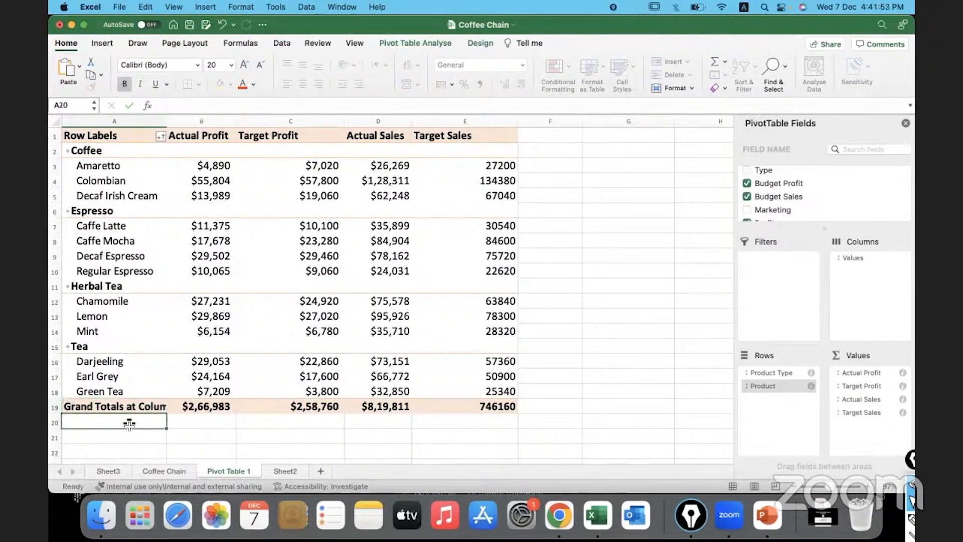
Shorten the grand total row label in cell A19 back to Grand Total
left_click(126, 411)
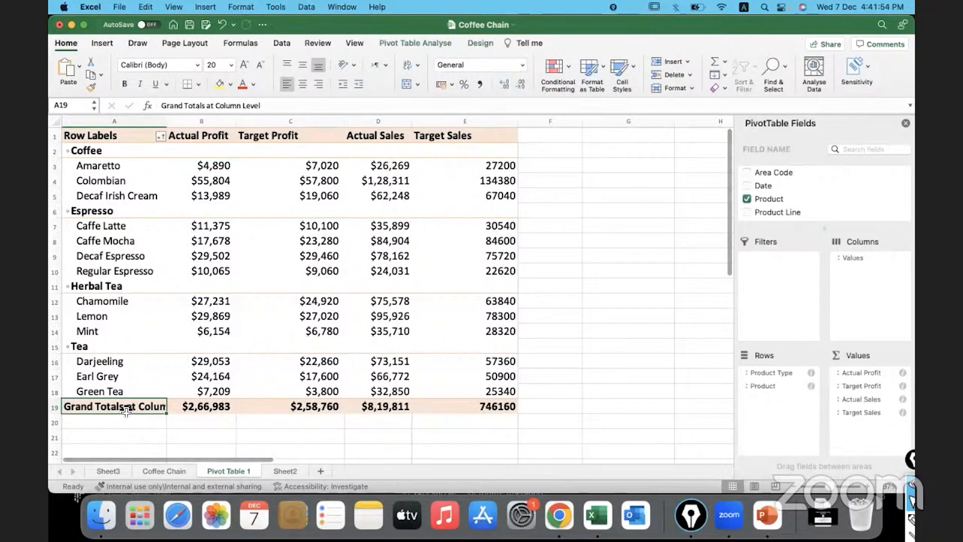
left_click_drag(268, 106, 204, 105)
key("BackSpace")
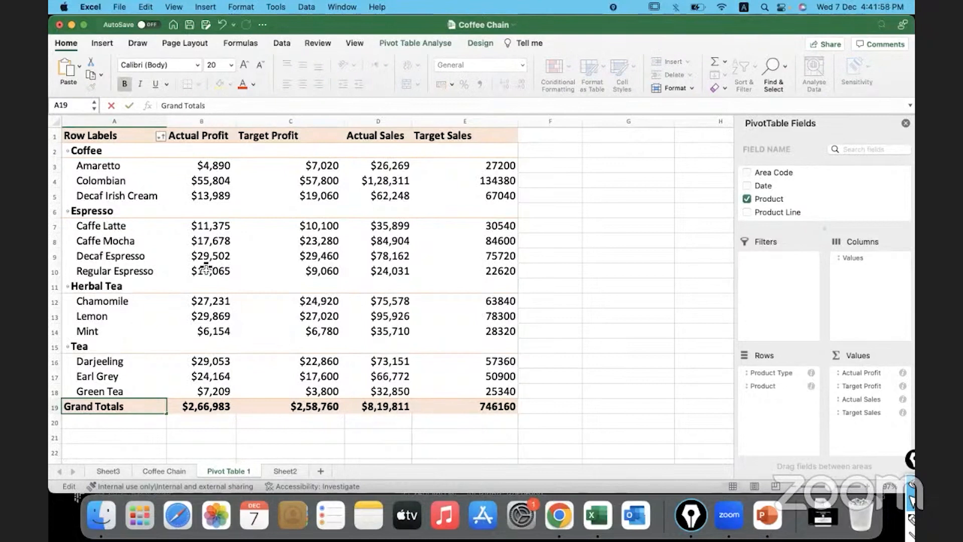
key("BackSpace")
key("Return")
key("Return")
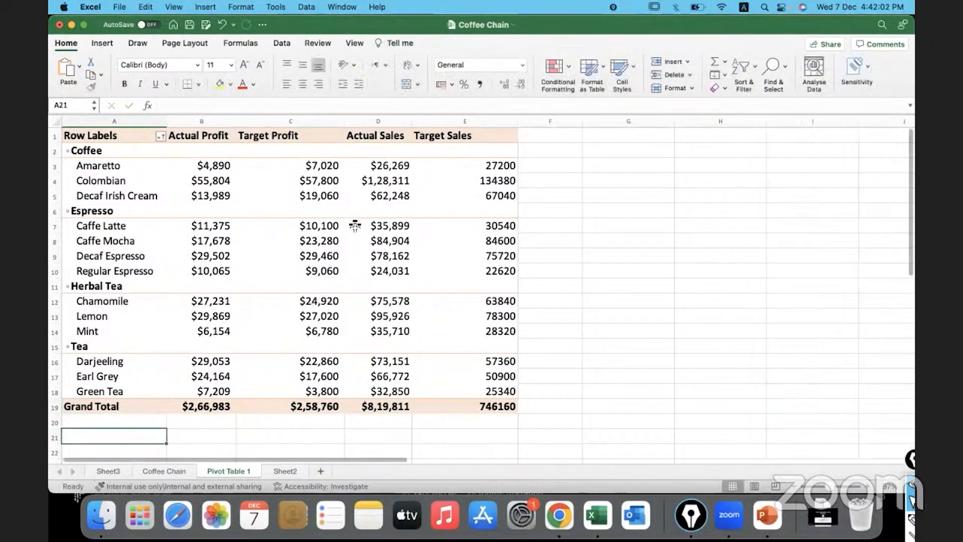
Delete the Sheet3 worksheet from the workbook and confirm the deletion
left_click(433, 243)
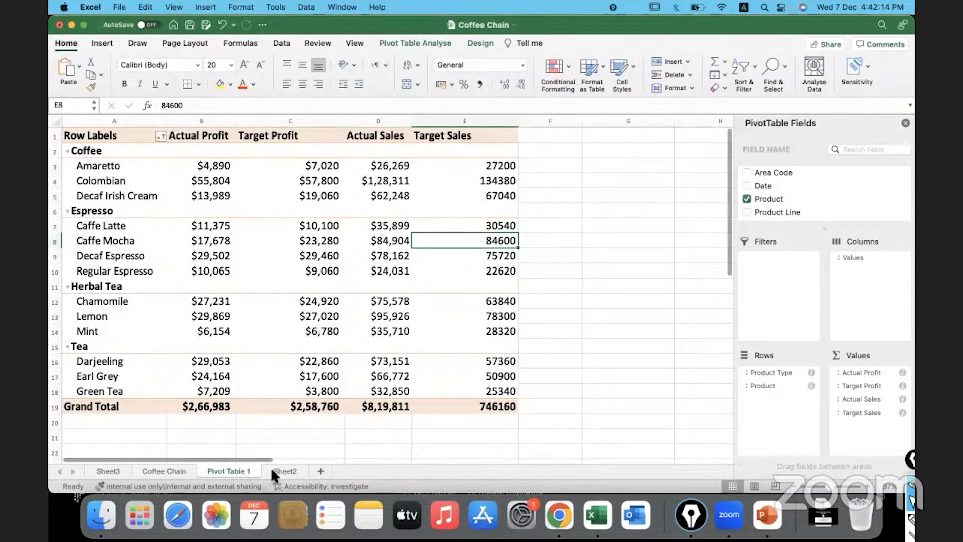
left_click(173, 466)
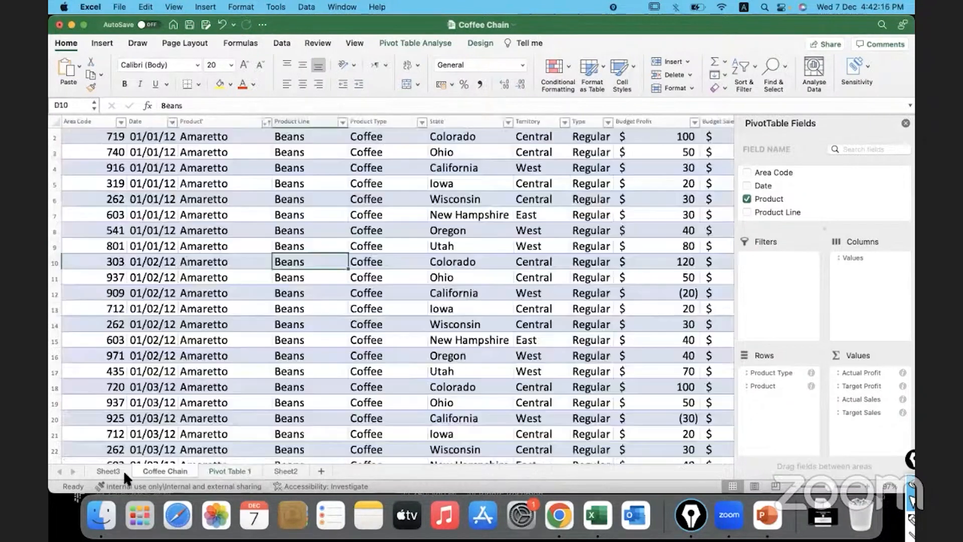
left_click(113, 469)
right_click(113, 469)
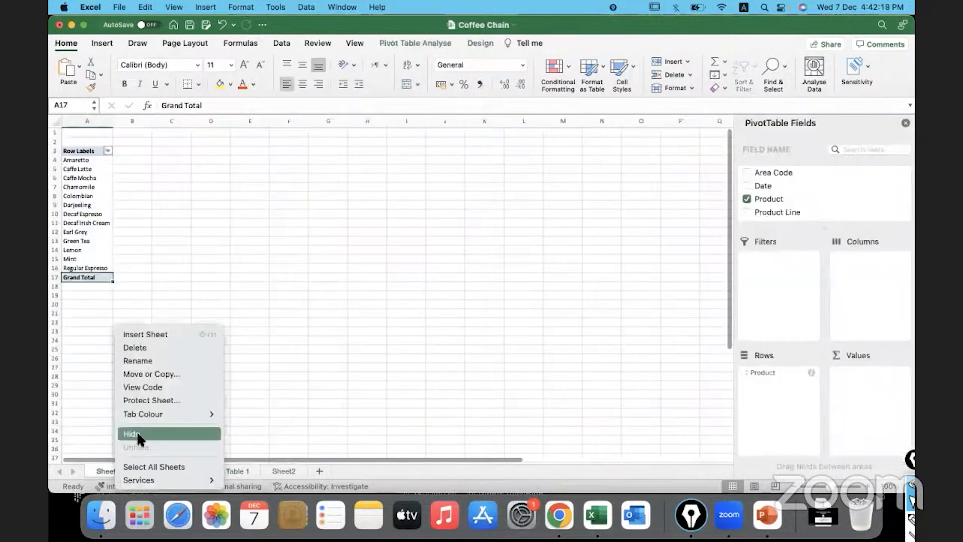
left_click(141, 346)
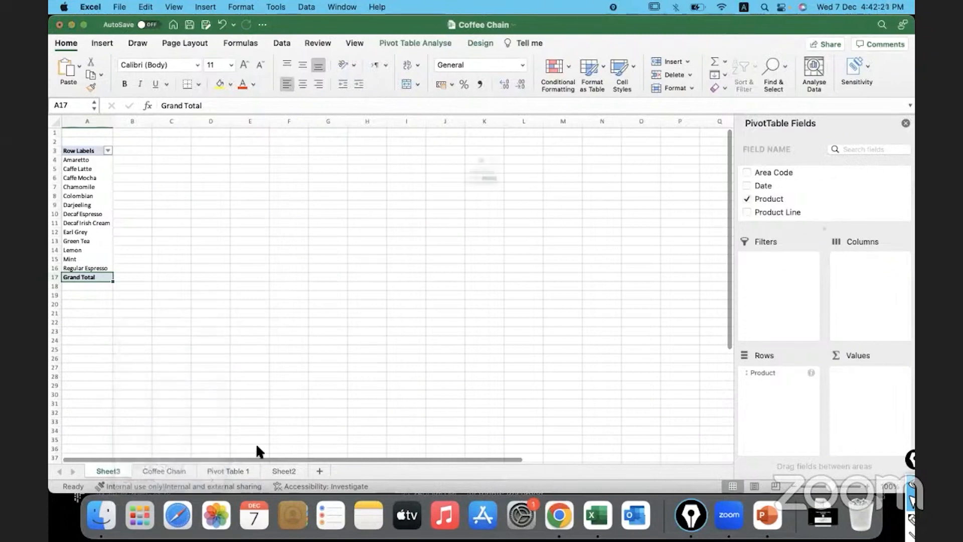
left_click(517, 216)
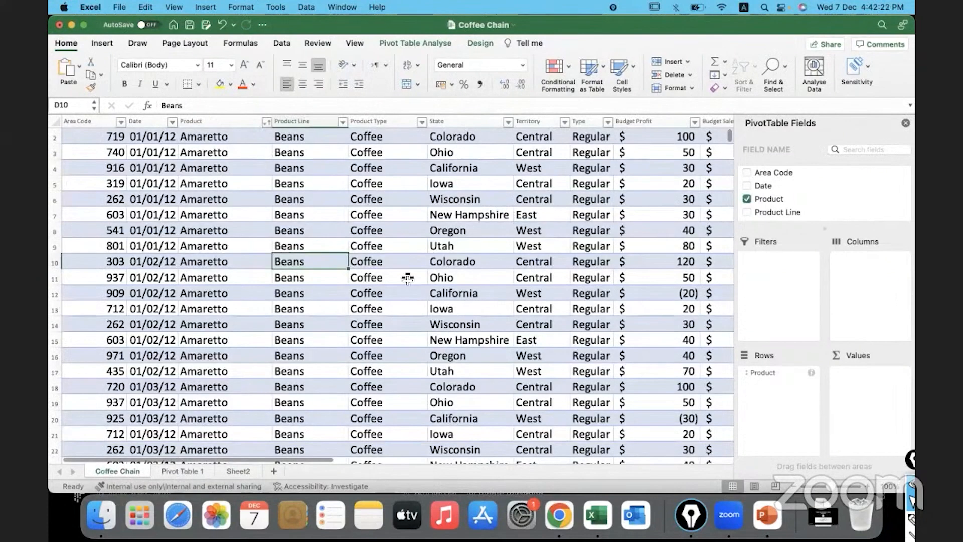
Delete the empty Sheet2 worksheet from the workbook
left_click(247, 468)
right_click(247, 468)
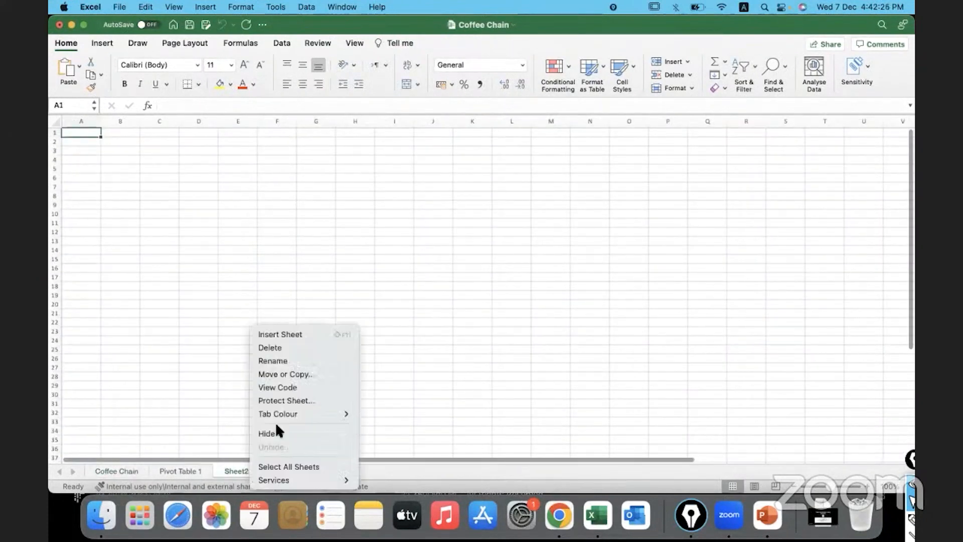
left_click(290, 347)
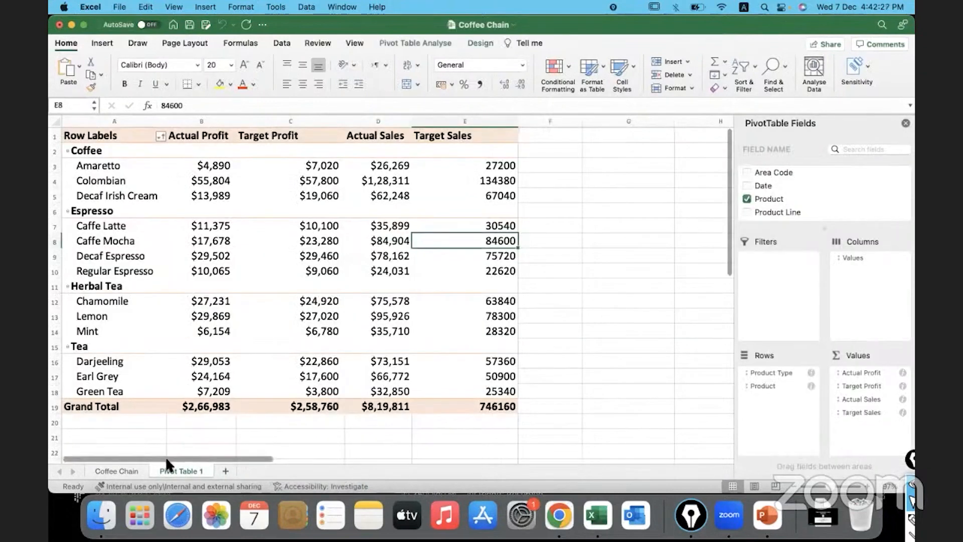
Create a second pivot table from the CoffeeChain_Data table on the Coffee Chain sheet, placed in a new worksheet
left_click(127, 470)
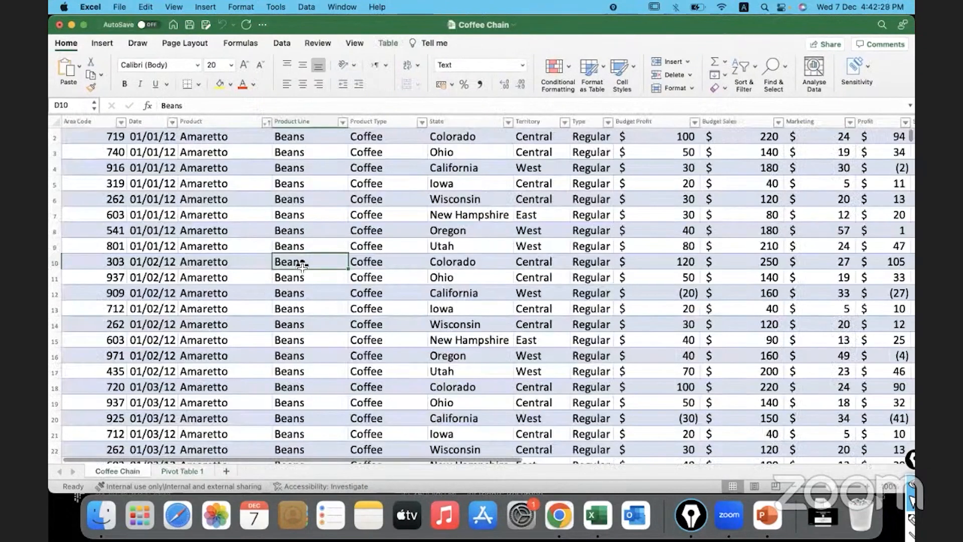
scroll(299, 192, "up", 1)
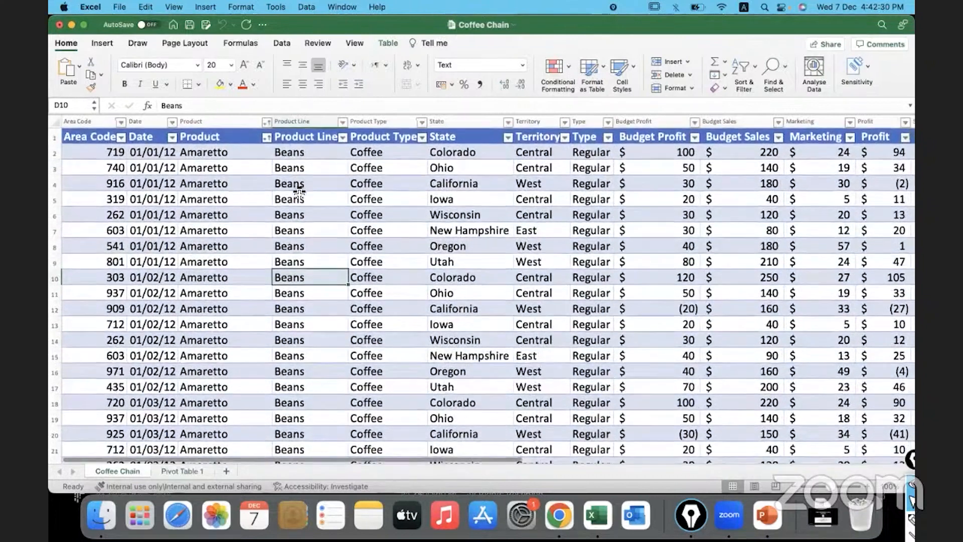
left_click(258, 182)
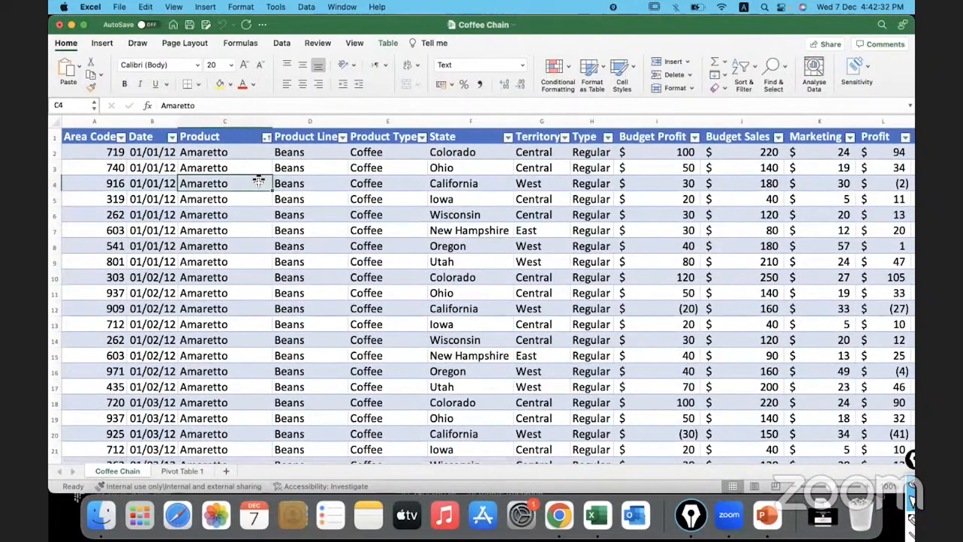
left_click(103, 45)
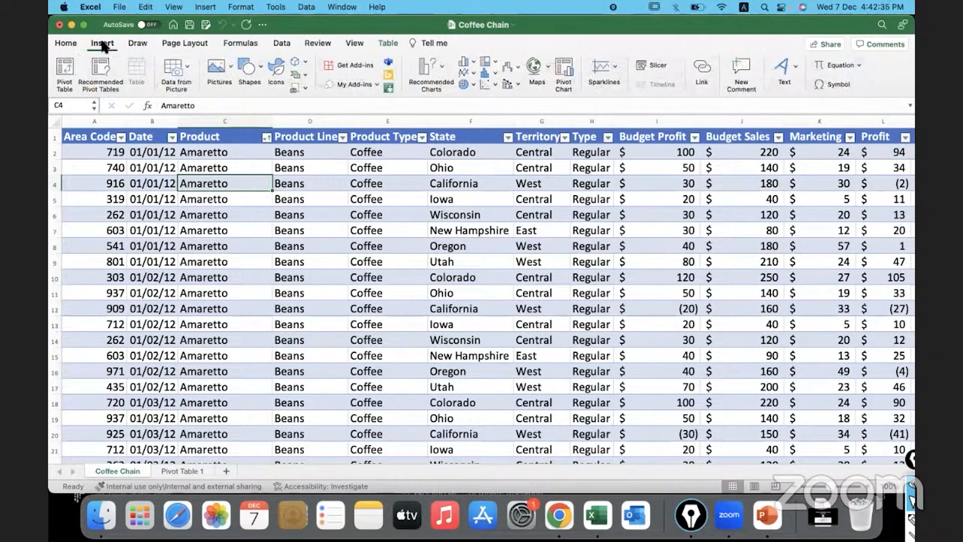
left_click(67, 76)
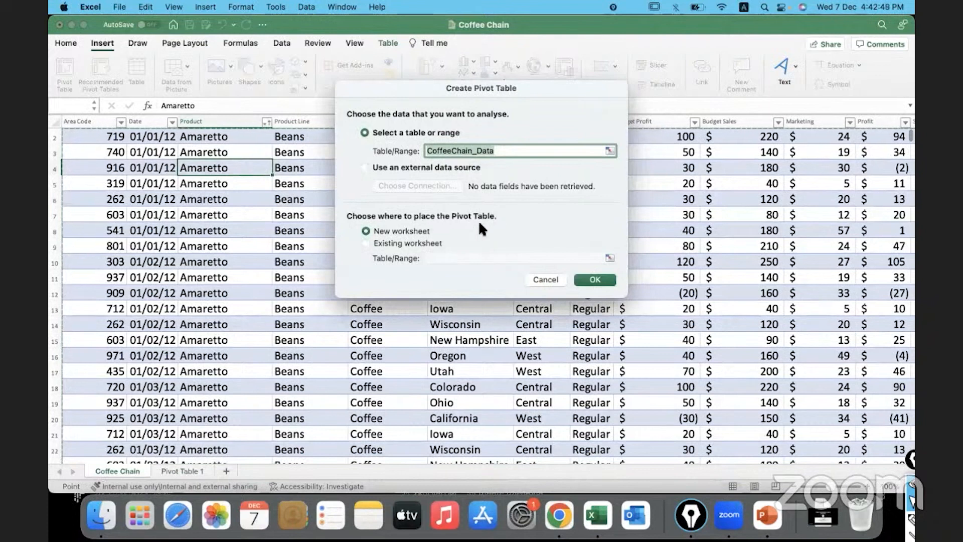
left_click(592, 280)
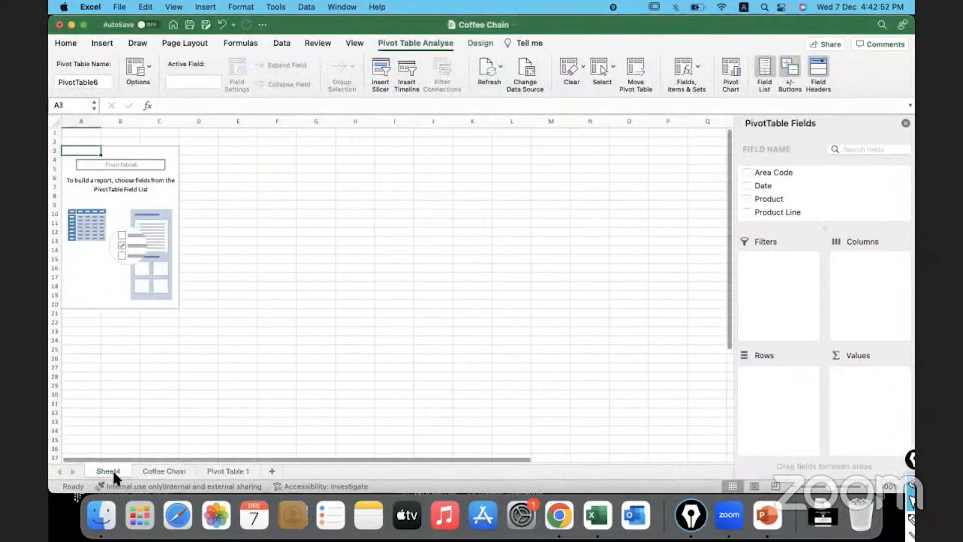
Move the new pivot sheet behind Pivot Table 1 and rename it Pivot table 2
left_click_drag(265, 451, 268, 468)
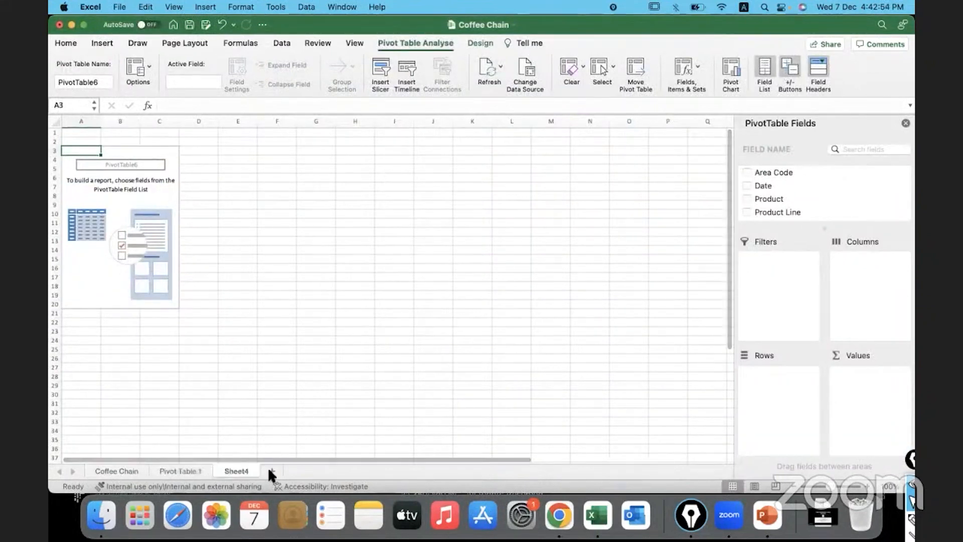
double_click(248, 471)
type("P")
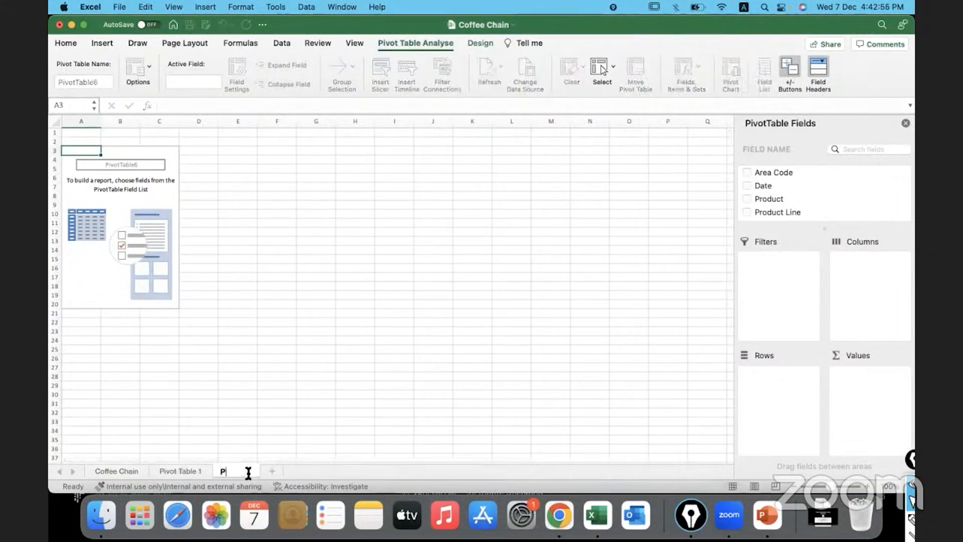
type("ivot table 2")
key("Return")
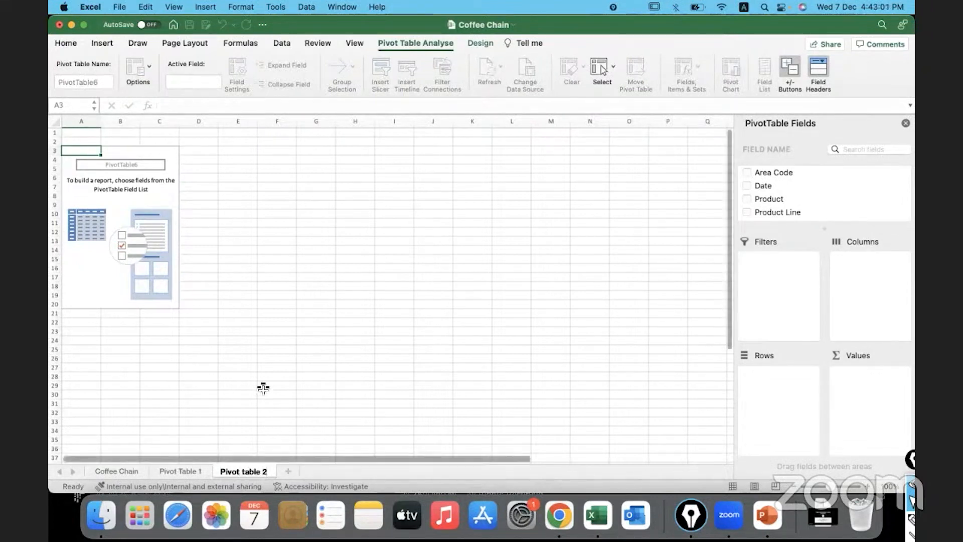
Set the font size of the entire Pivot table 2 sheet to 20 and widen all its columns
left_click(168, 188)
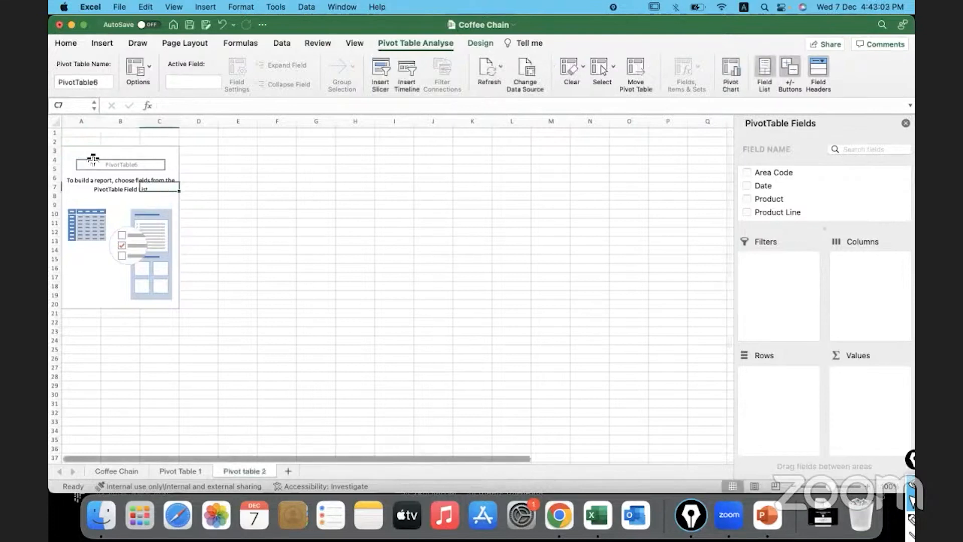
left_click(81, 153)
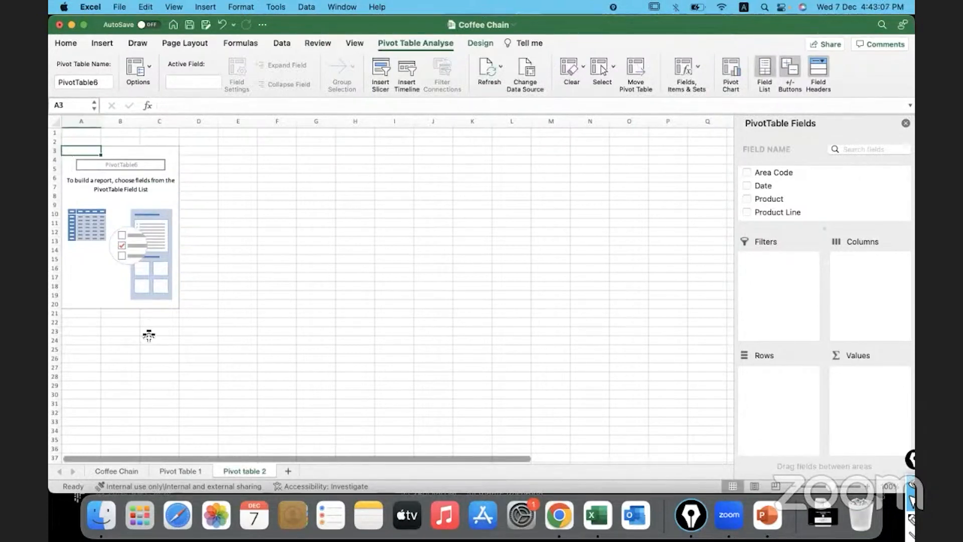
key("super+a")
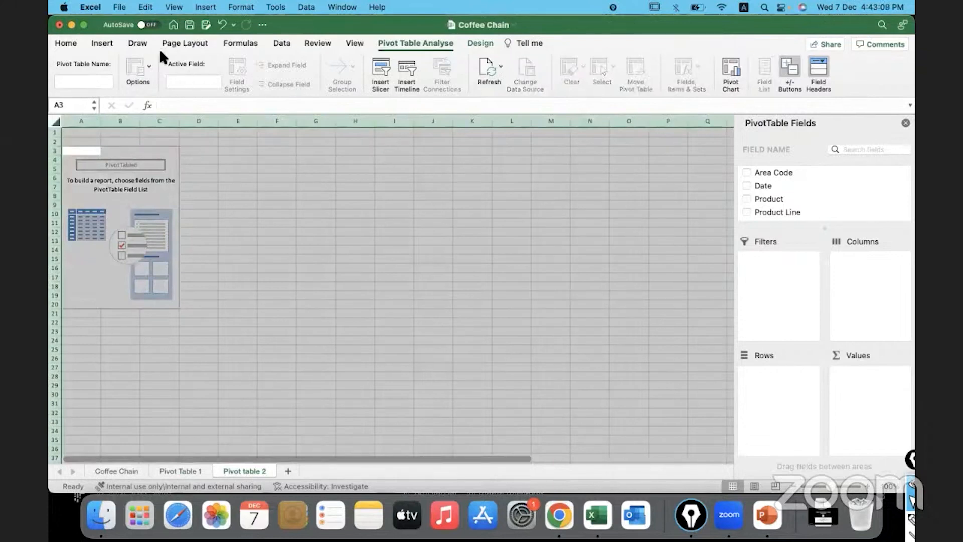
left_click(65, 45)
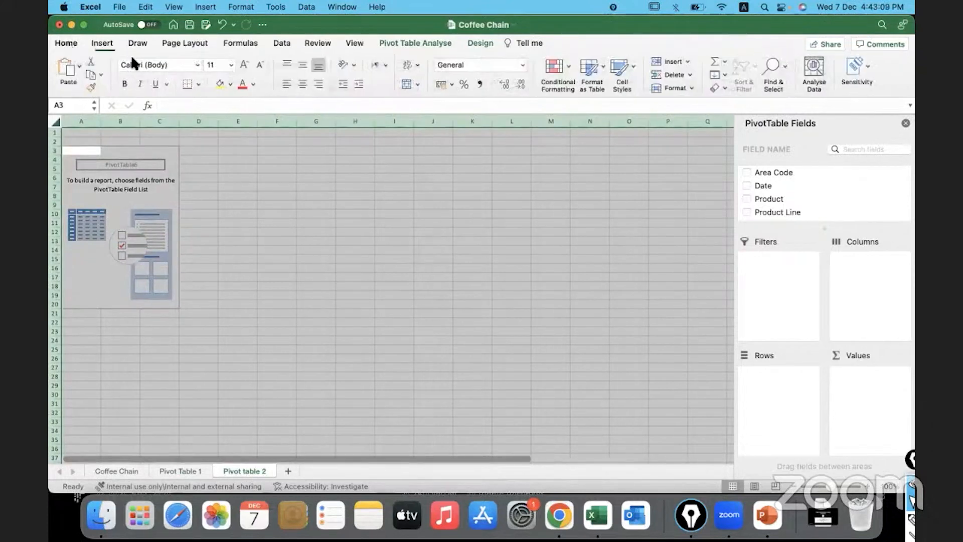
left_click(230, 64)
left_click(223, 187)
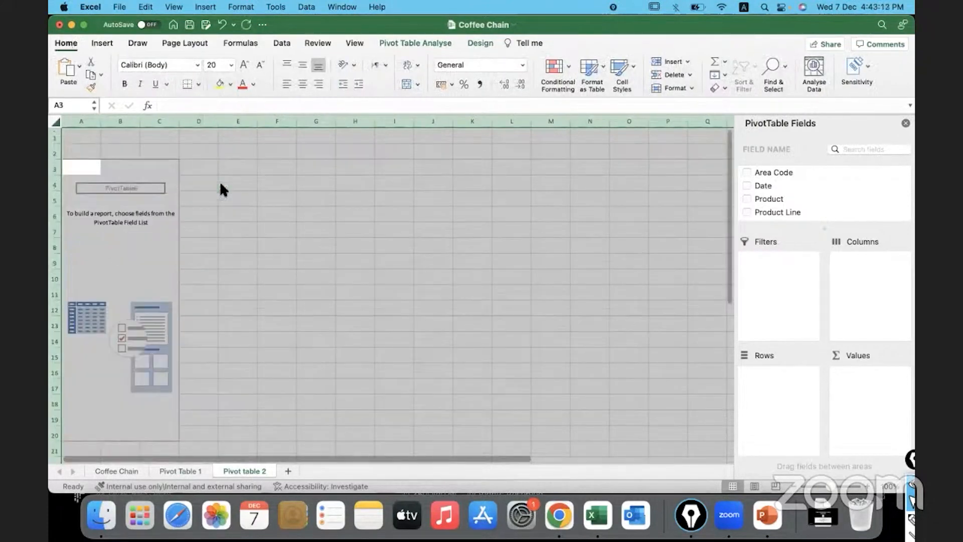
left_click_drag(179, 123, 208, 122)
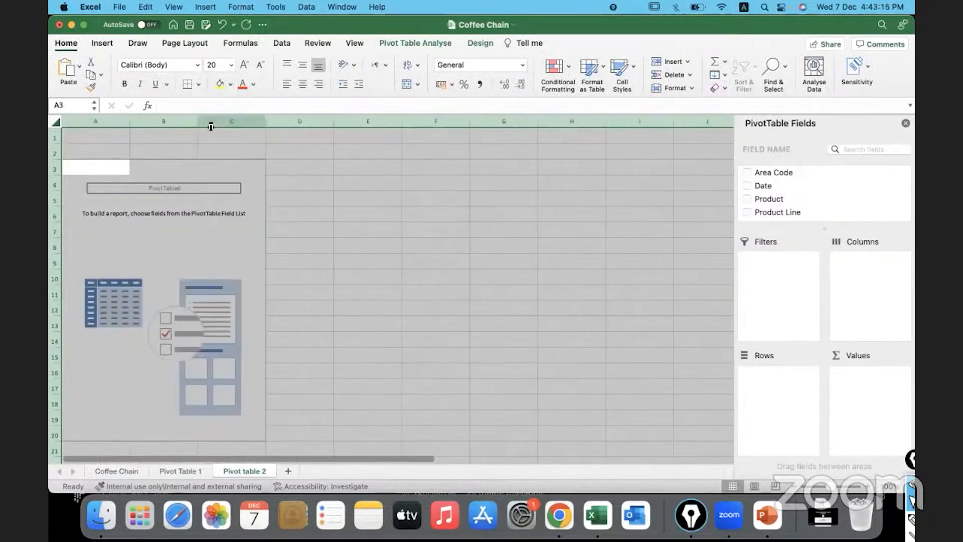
left_click(412, 279)
left_click(232, 229)
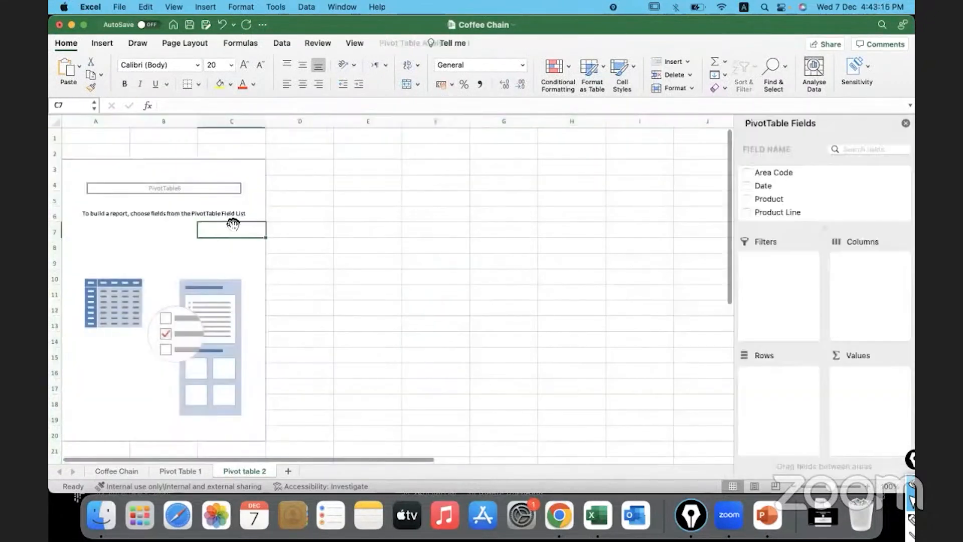
Add Product to the pivot table's rows and Profit to its values
left_click_drag(781, 201, 781, 388)
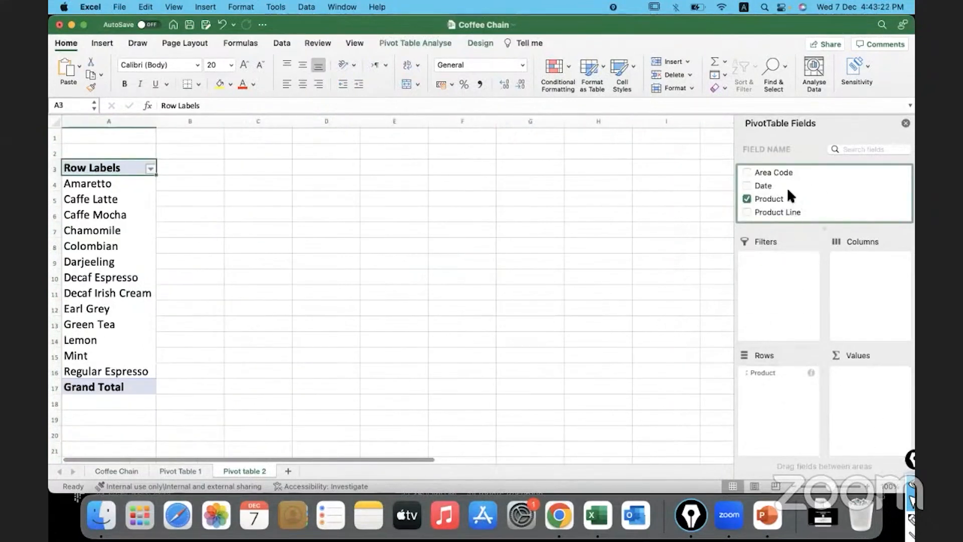
scroll(782, 198, "down", 5)
scroll(781, 202, "down", 2)
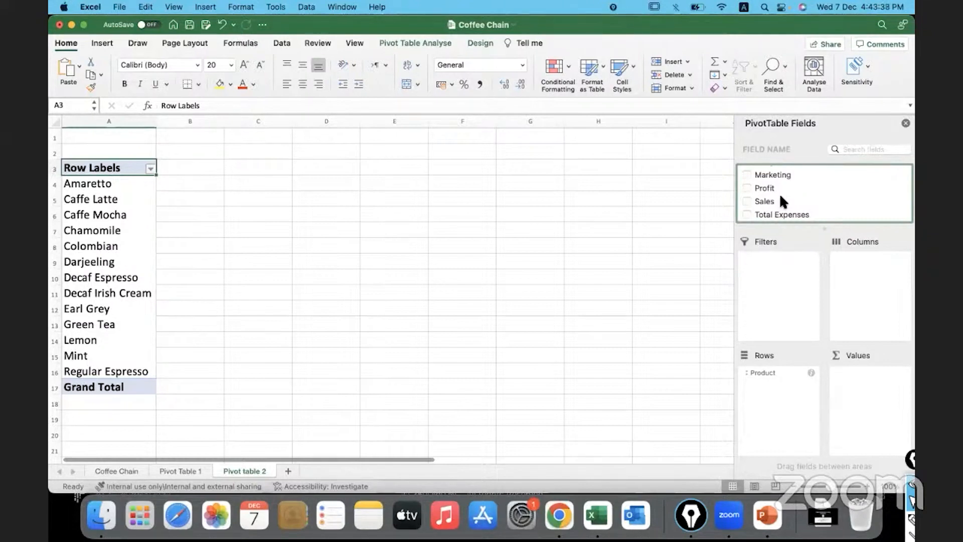
left_click_drag(770, 191, 875, 386)
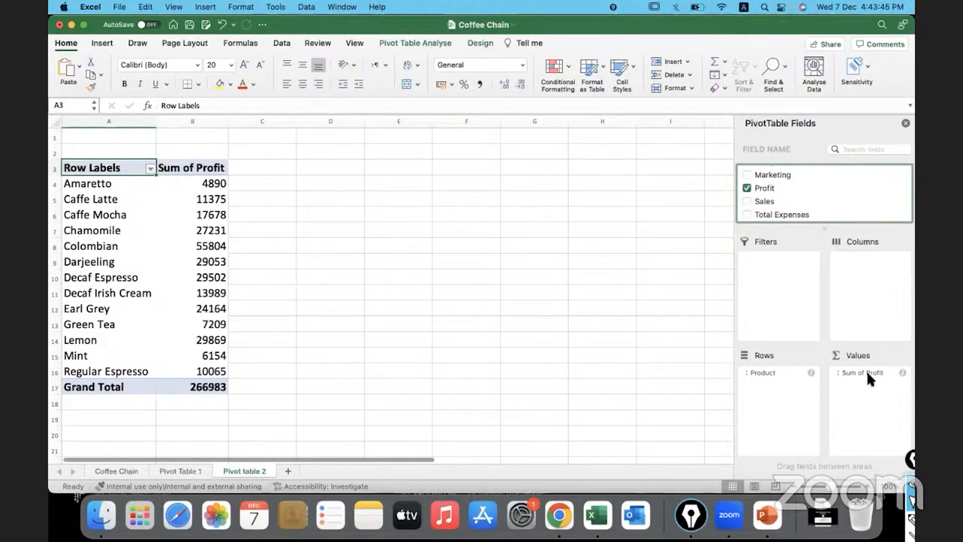
Rename the Sum of Profit header in cell B3 to Total Profit
left_click(210, 167)
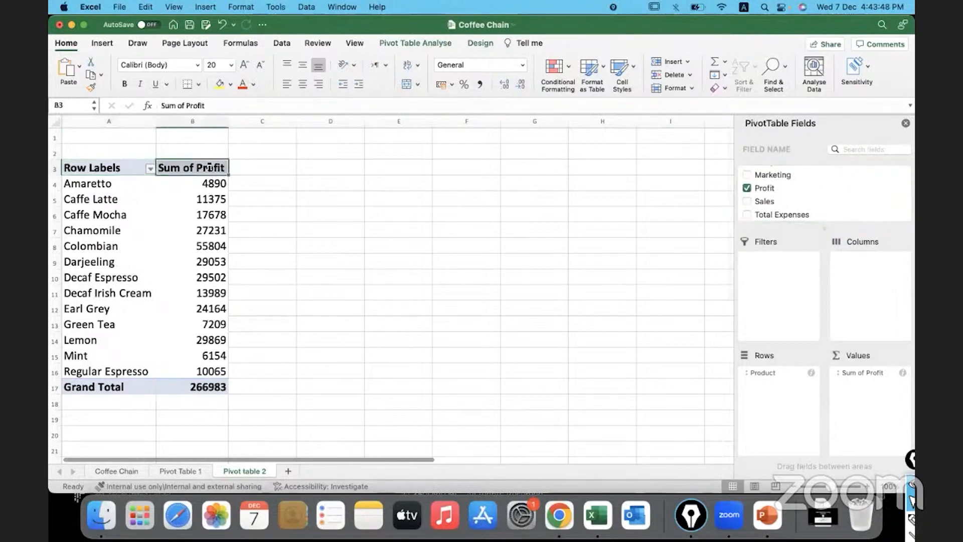
type("Total Pr")
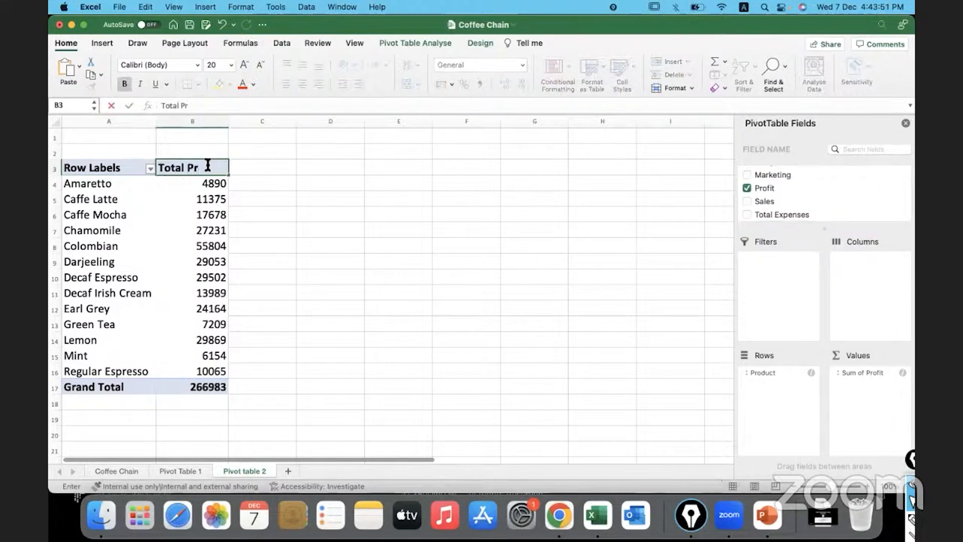
type("ofit")
left_click(269, 183)
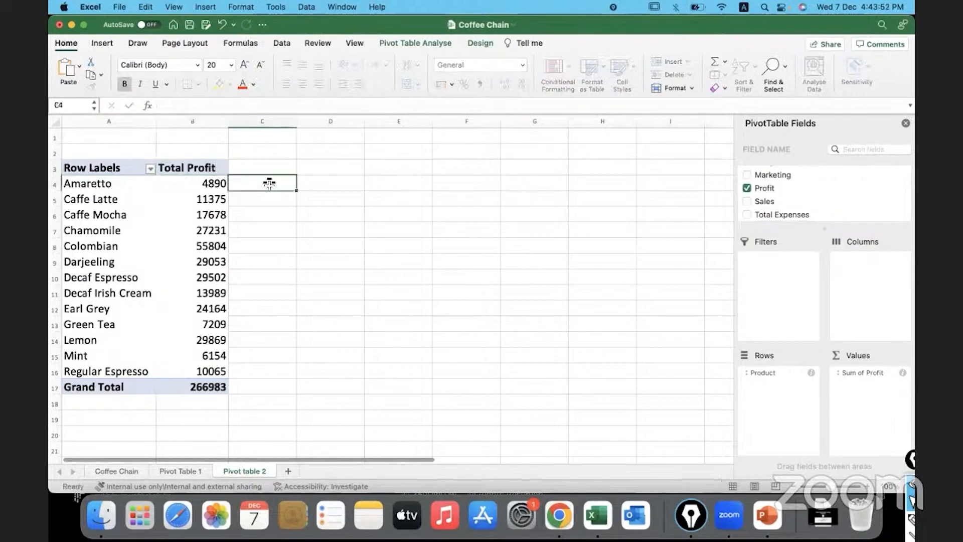
Add Profit to the pivot table's values a second time and summarise that field by Average
left_click(192, 193)
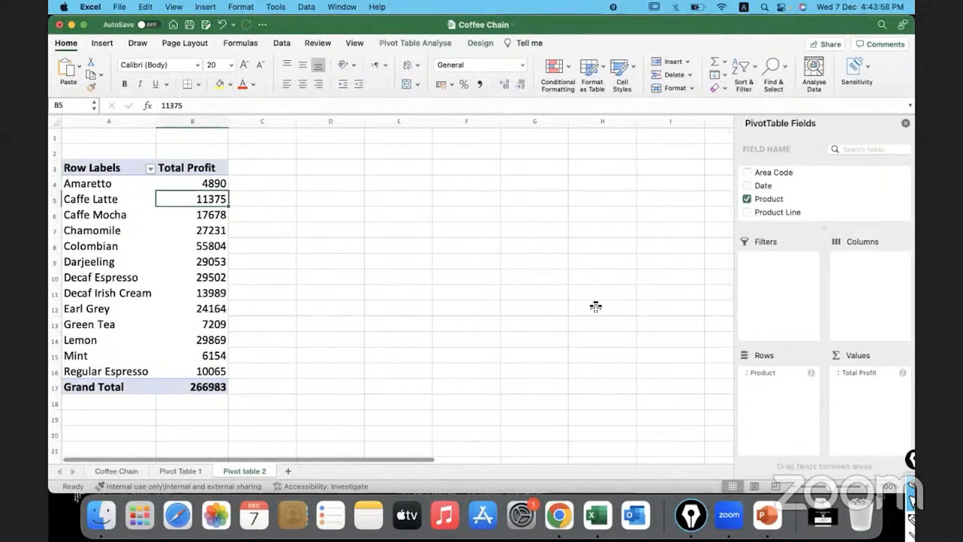
scroll(800, 198, "down", 5)
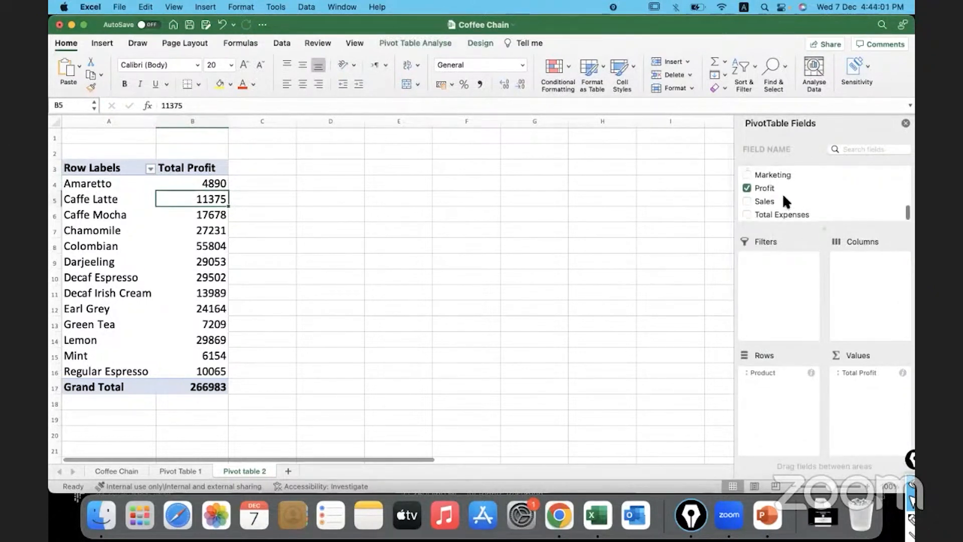
left_click_drag(767, 190, 867, 389)
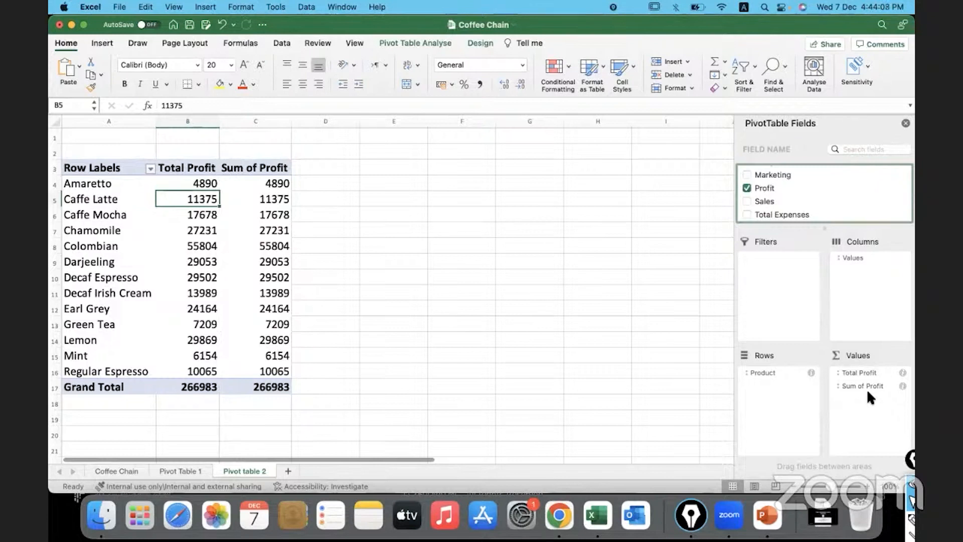
left_click(901, 385)
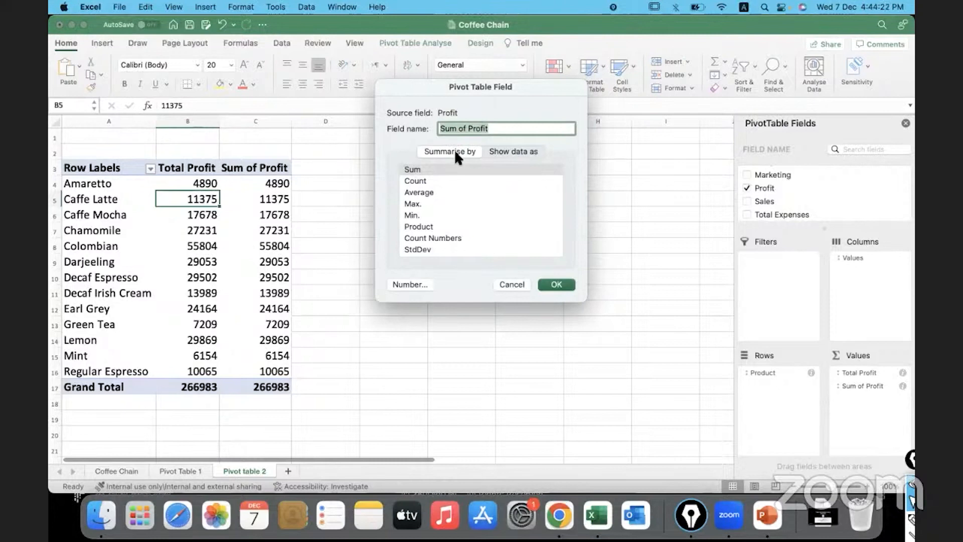
left_click(431, 194)
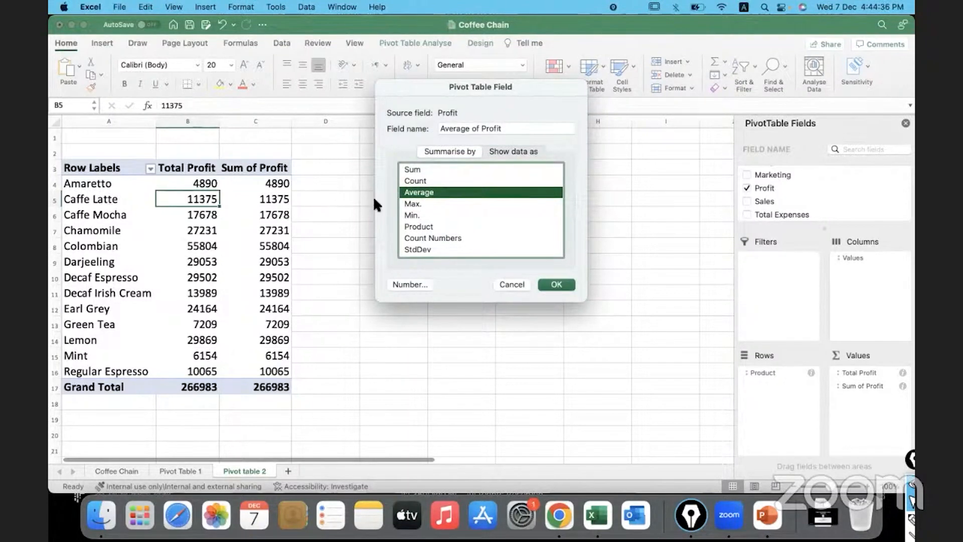
left_click(572, 288)
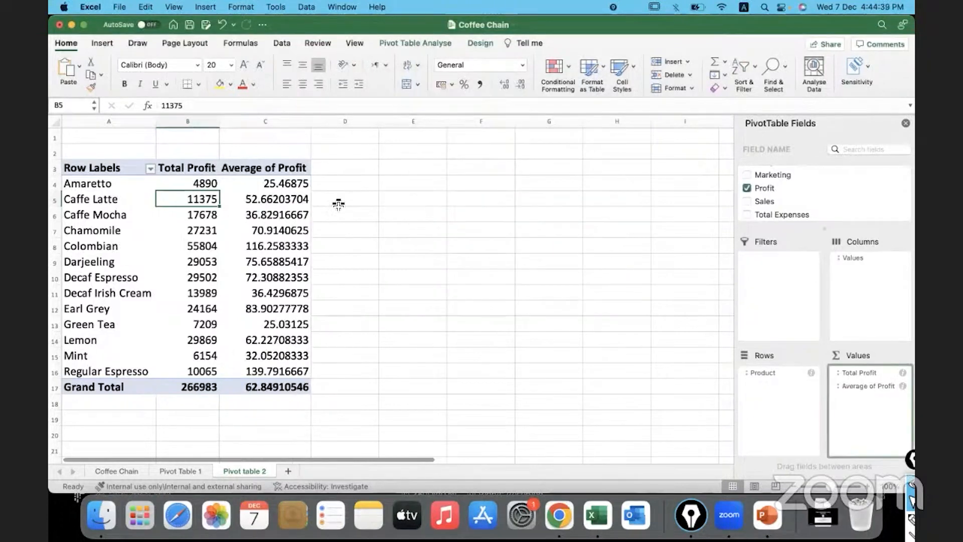
Rename the Average of Profit header in cell C3 to Average profit
left_click(290, 173)
type("Ave")
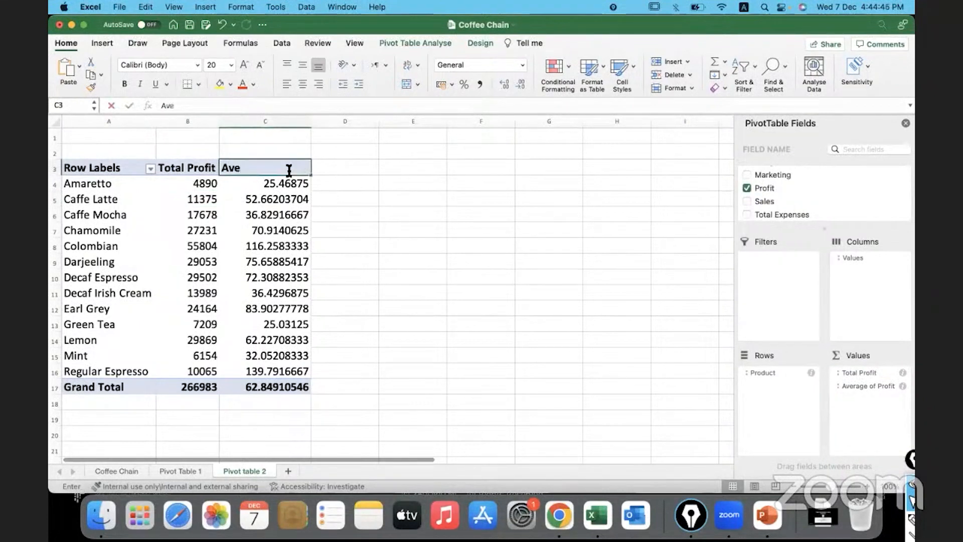
type("rage profit")
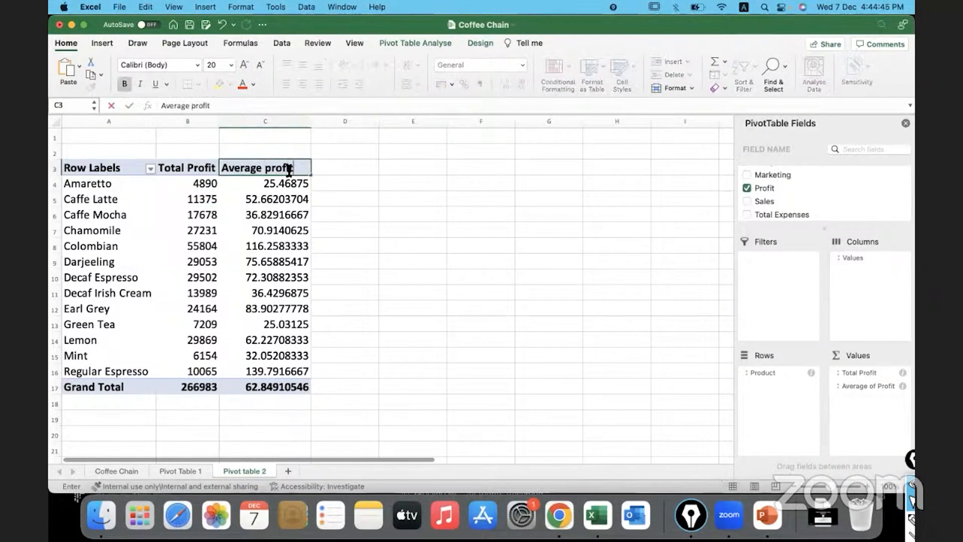
key("Left")
key("Left")
key("Right")
key("Right")
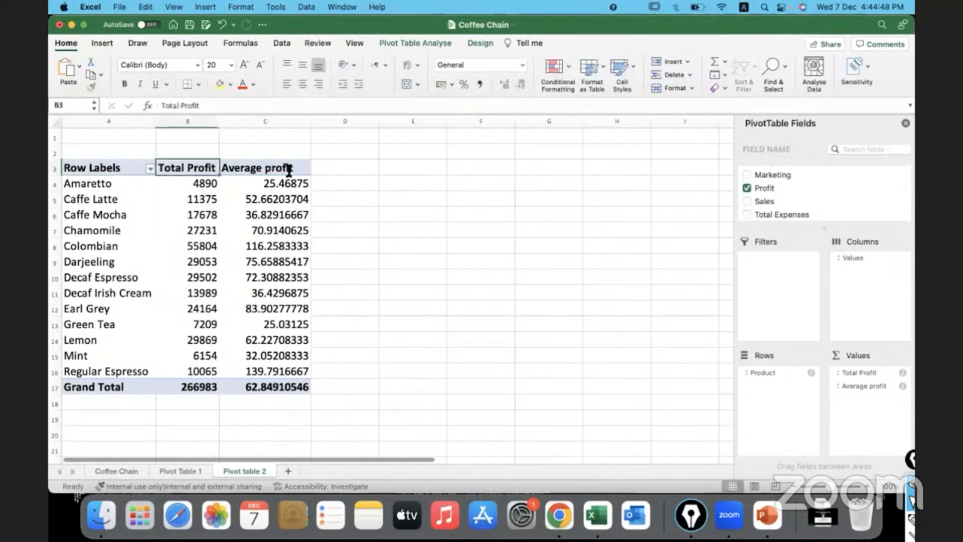
Try to capitalise the second word of the header in cell C3 so it reads Average Profit
left_click(191, 105)
key("Delete")
type("P")
key("Return")
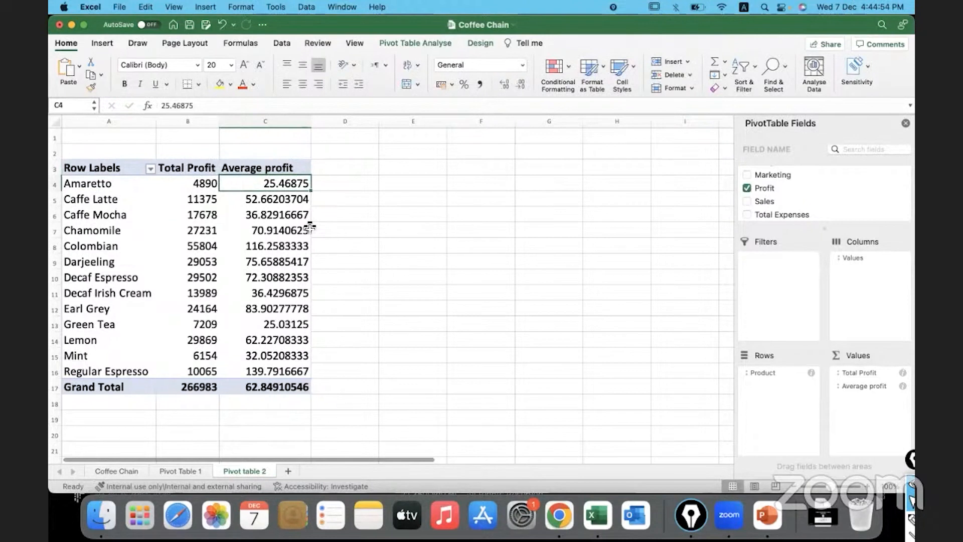
left_click(117, 187)
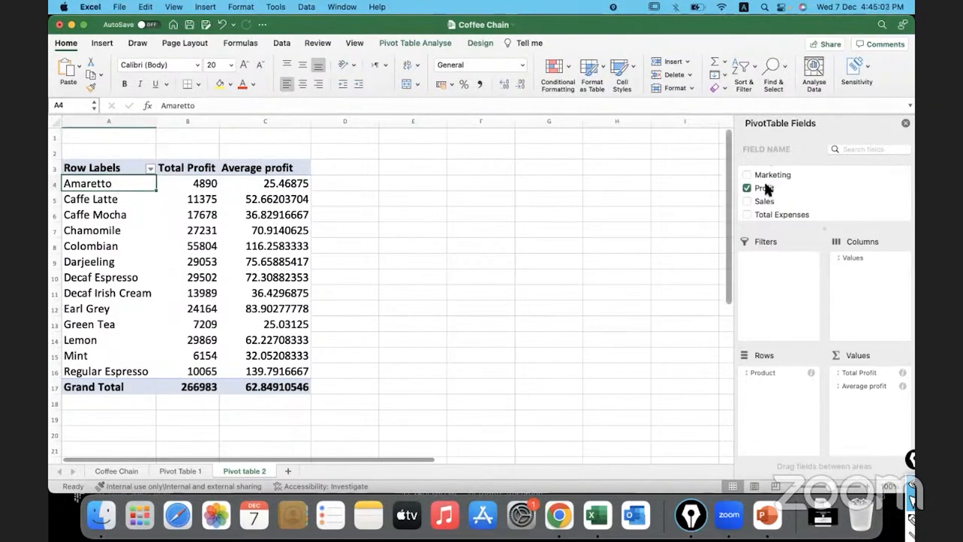
Add Profit to the pivot table's values a third time and summarise that field by Max
left_click_drag(766, 187, 869, 402)
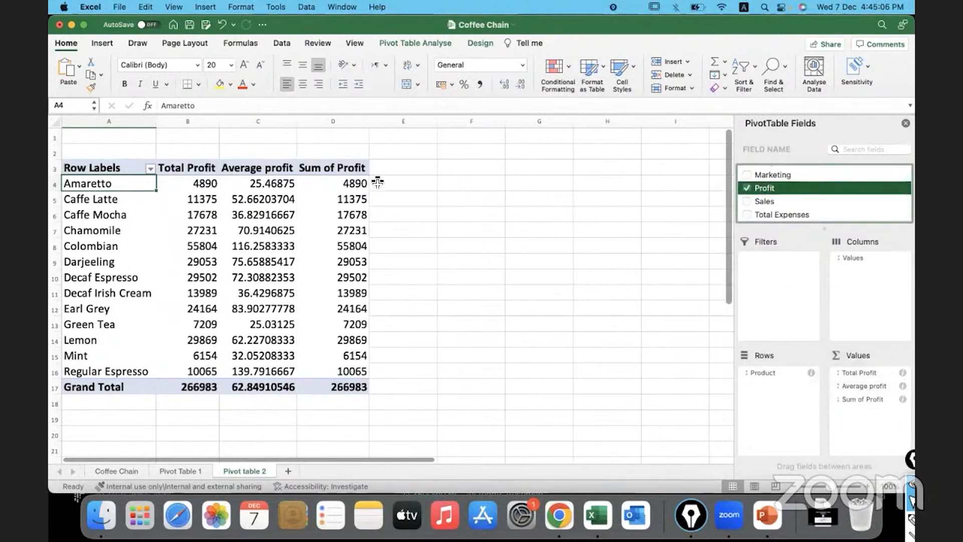
left_click(841, 400)
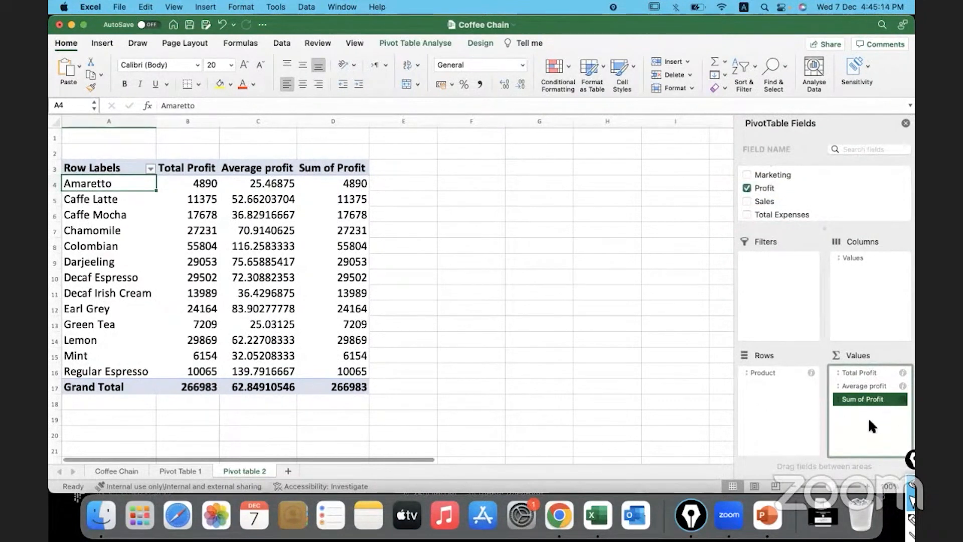
left_click(902, 399)
left_click(902, 399)
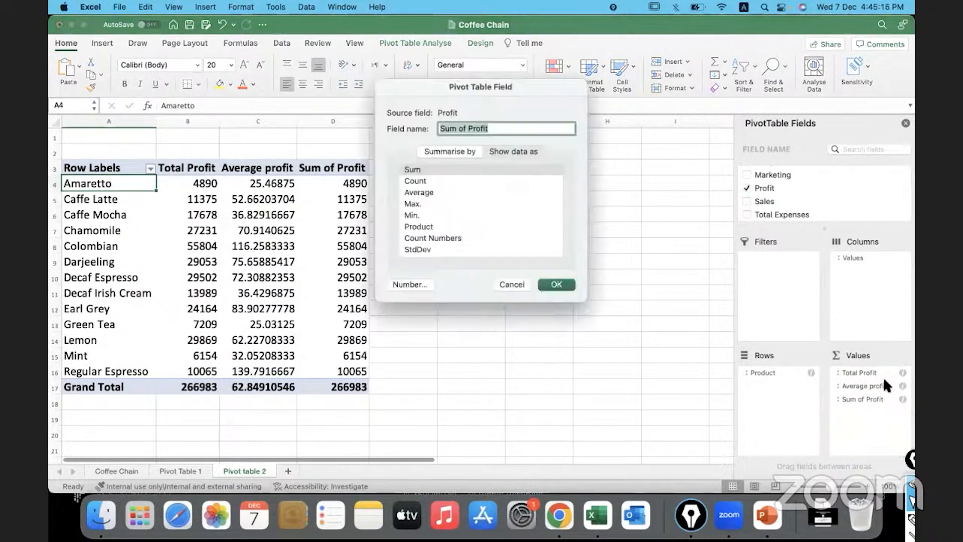
left_click_drag(470, 85, 500, 129)
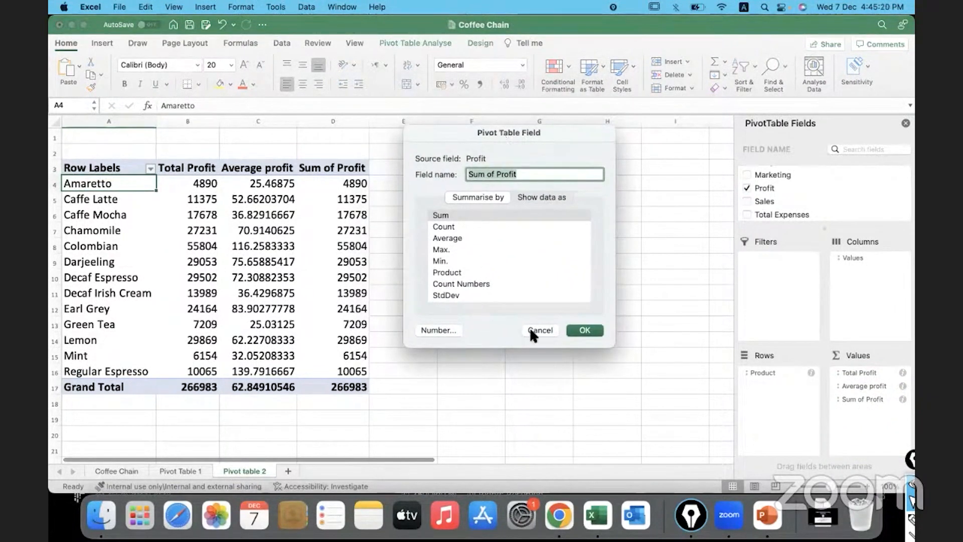
left_click(583, 330)
left_click(335, 183)
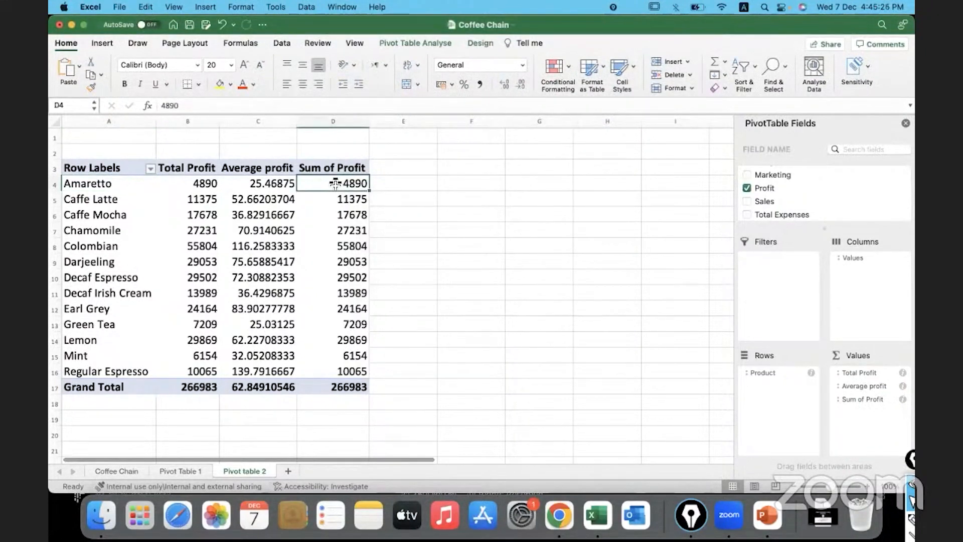
right_click(335, 183)
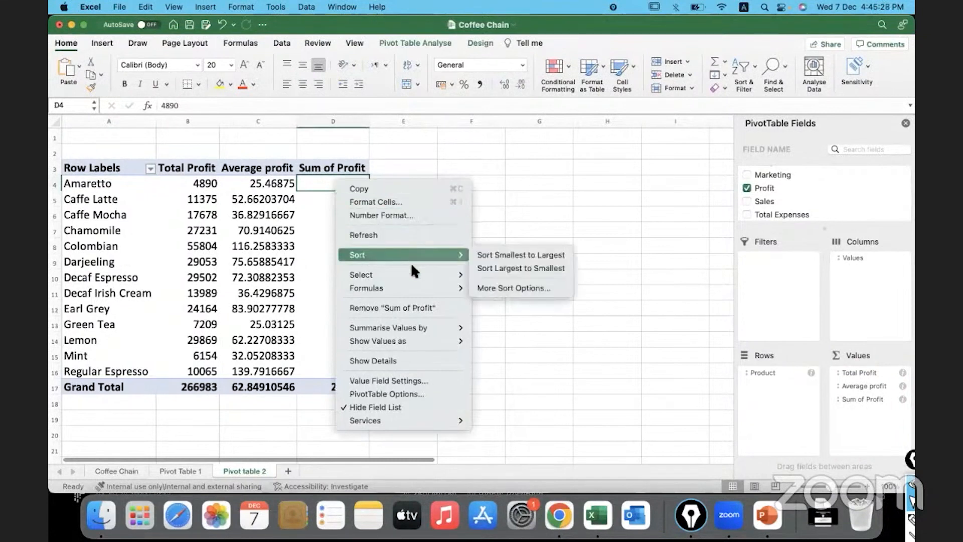
mouse_move(408, 328)
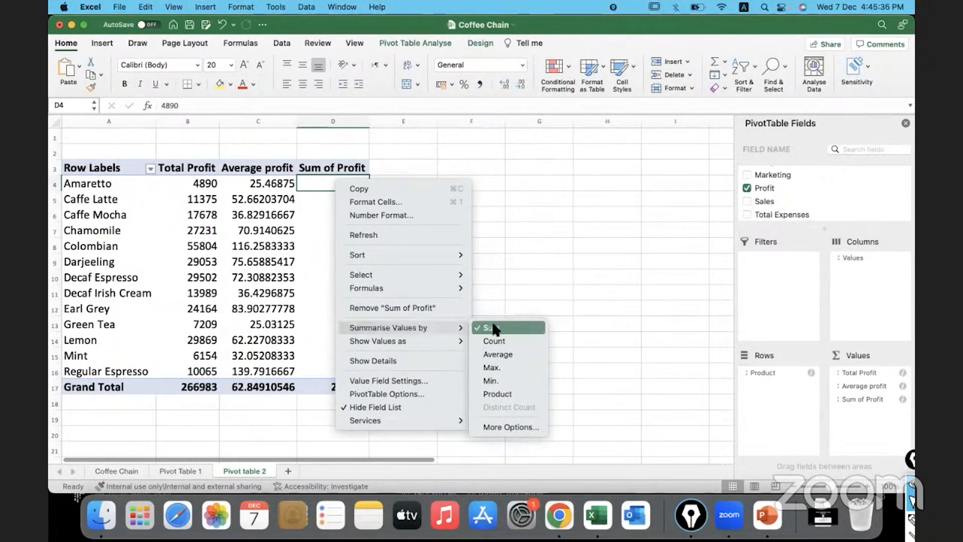
left_click(504, 371)
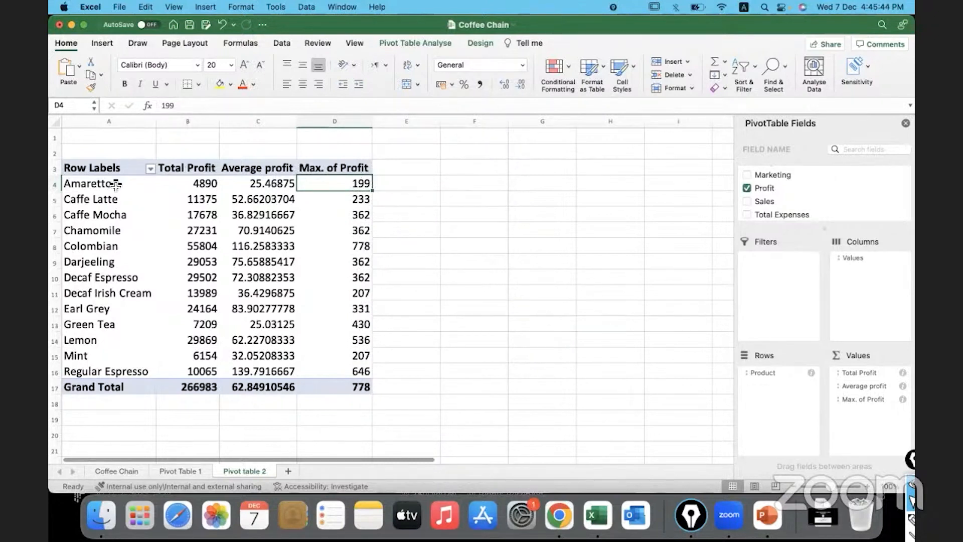
Examine Amaretto's maximum profit in the pivot table, and its Product and Profit entries on the Coffee Chain sheet
left_click(116, 185)
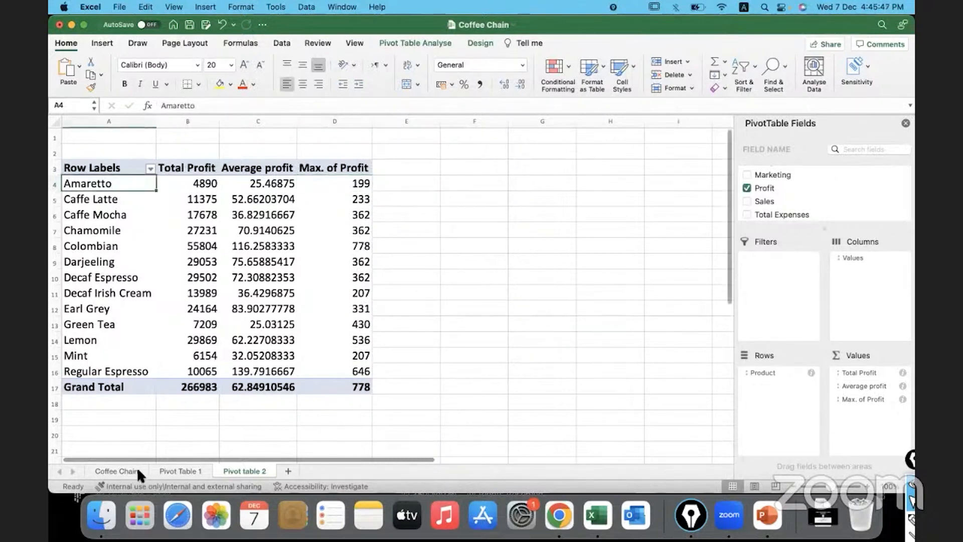
left_click(332, 184)
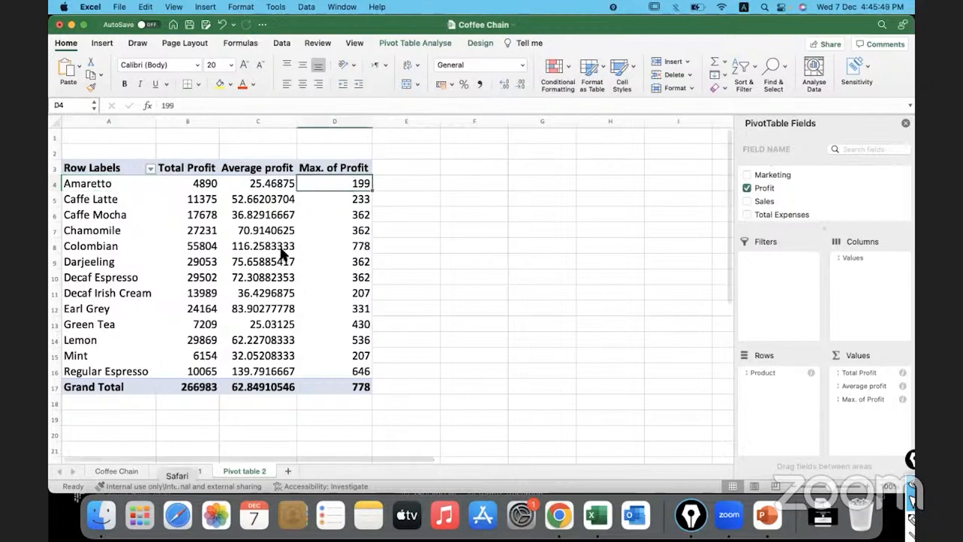
left_click(130, 468)
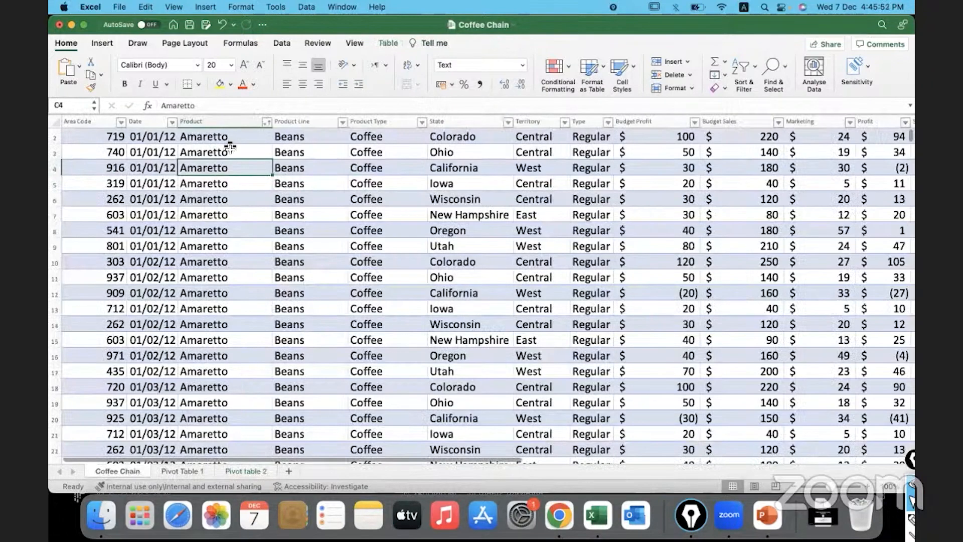
left_click_drag(226, 137, 233, 300)
scroll(402, 288, "right", 3)
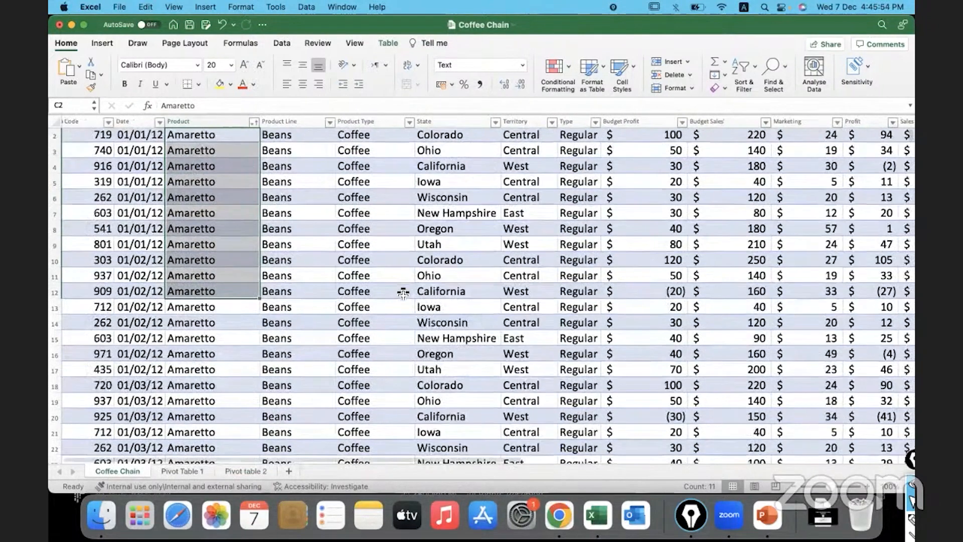
scroll(403, 294, "right", 3)
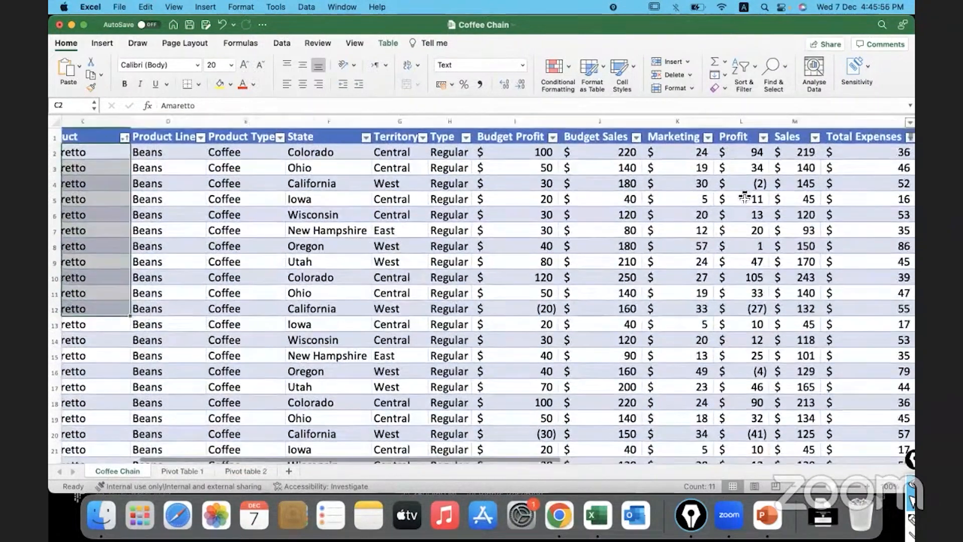
left_click(741, 155)
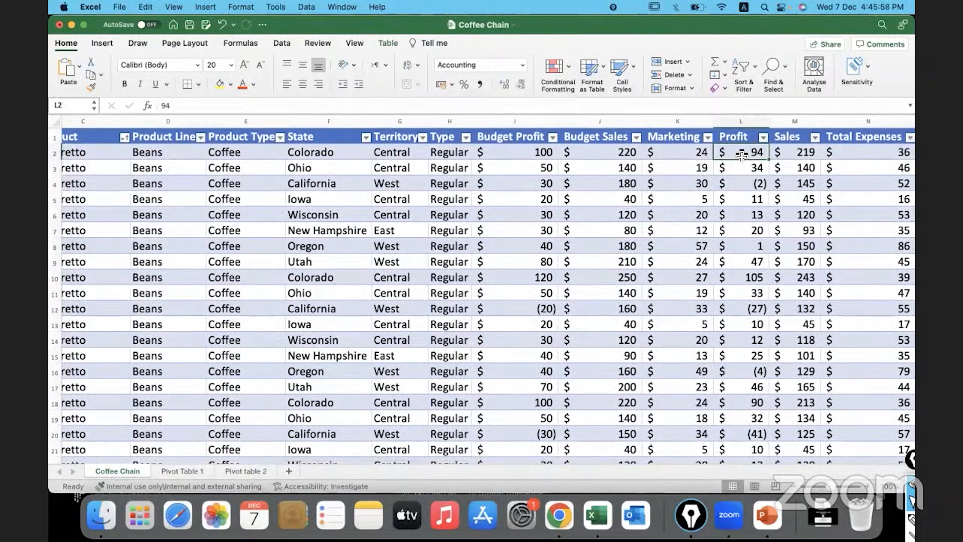
Hide columns D through K of the Coffee Chain sheet, from Product Line to Marketing, so Product sits beside Profit
left_click_drag(168, 120, 321, 119)
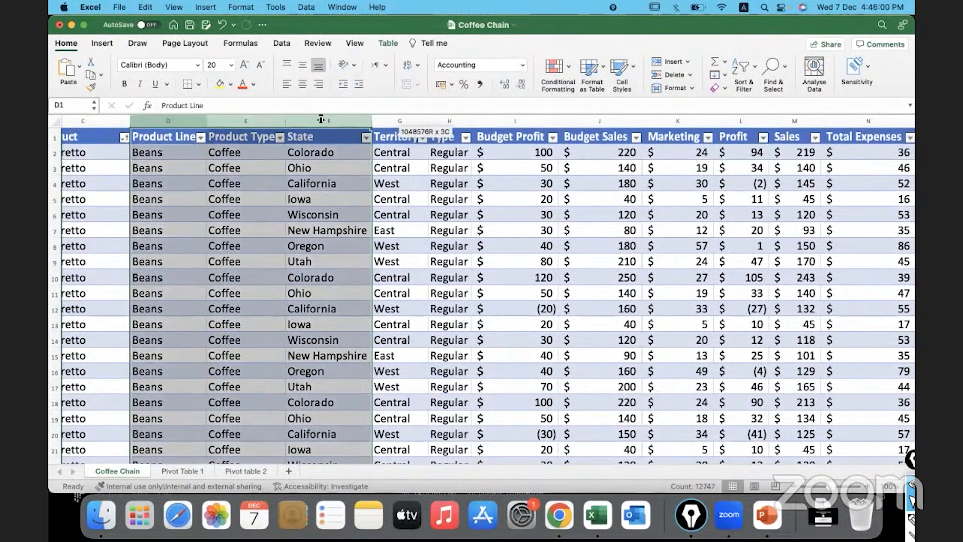
right_click(321, 119)
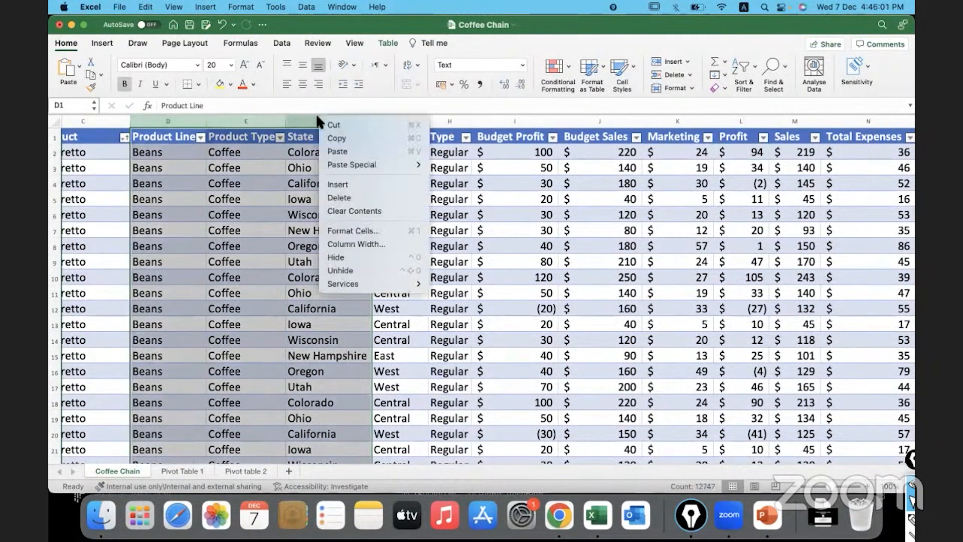
left_click(354, 256)
left_click_drag(158, 121, 420, 120)
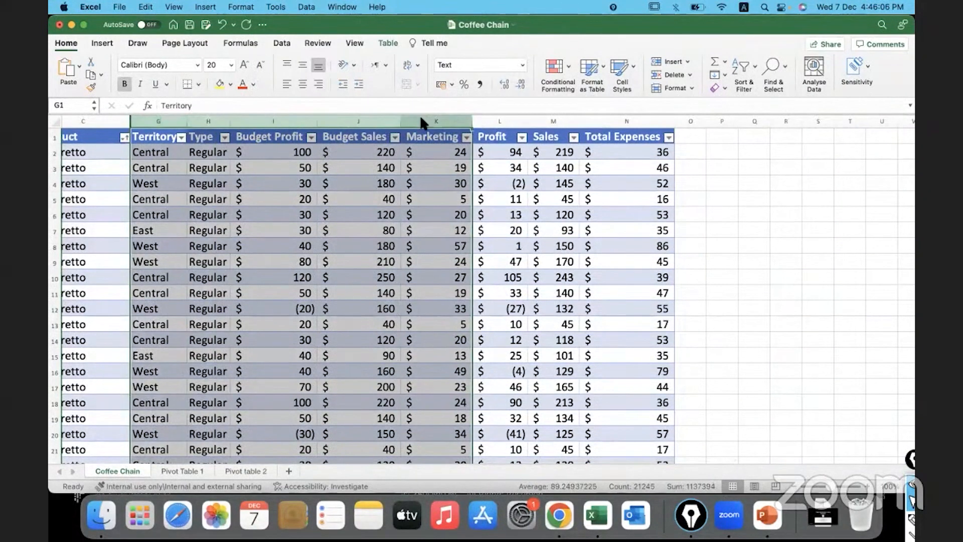
right_click(420, 119)
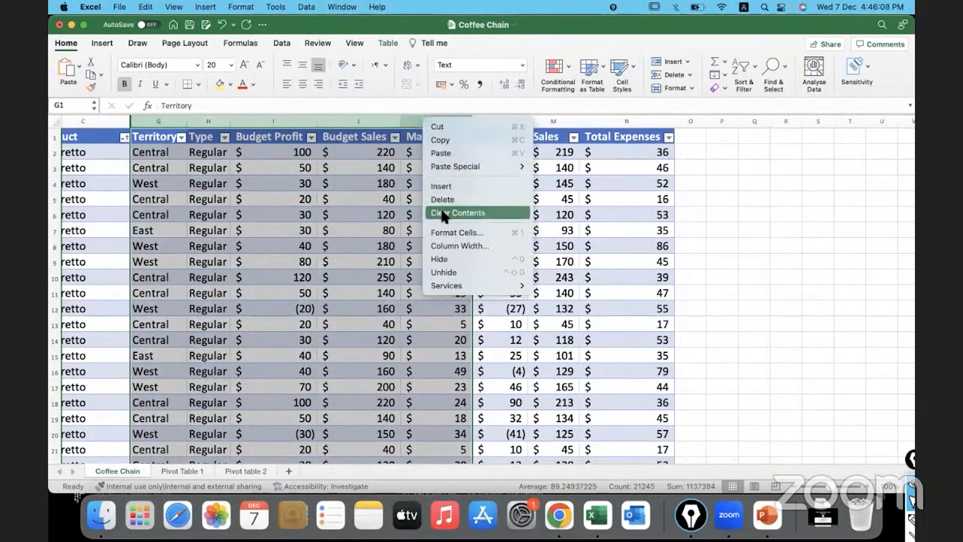
left_click(436, 259)
scroll(288, 279, "left", 3)
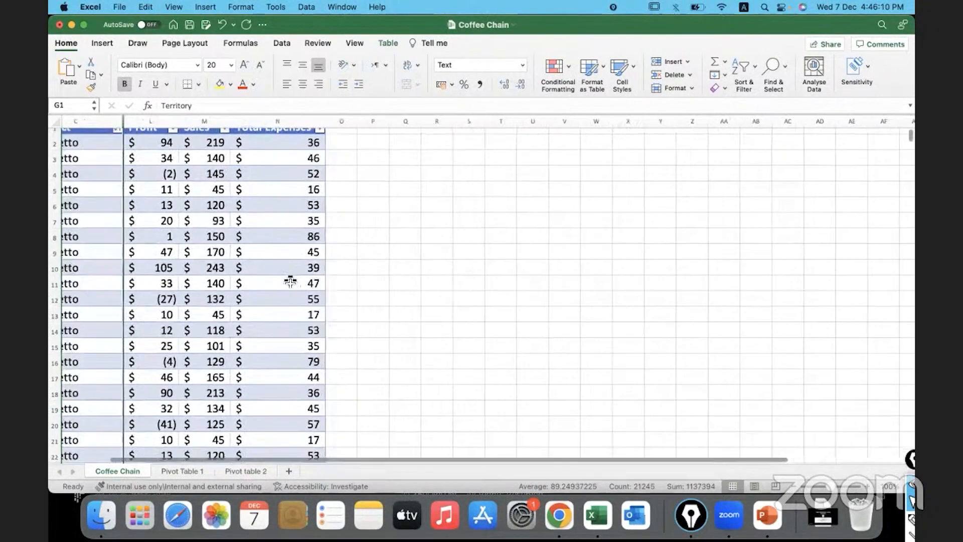
scroll(290, 282, "left", 2)
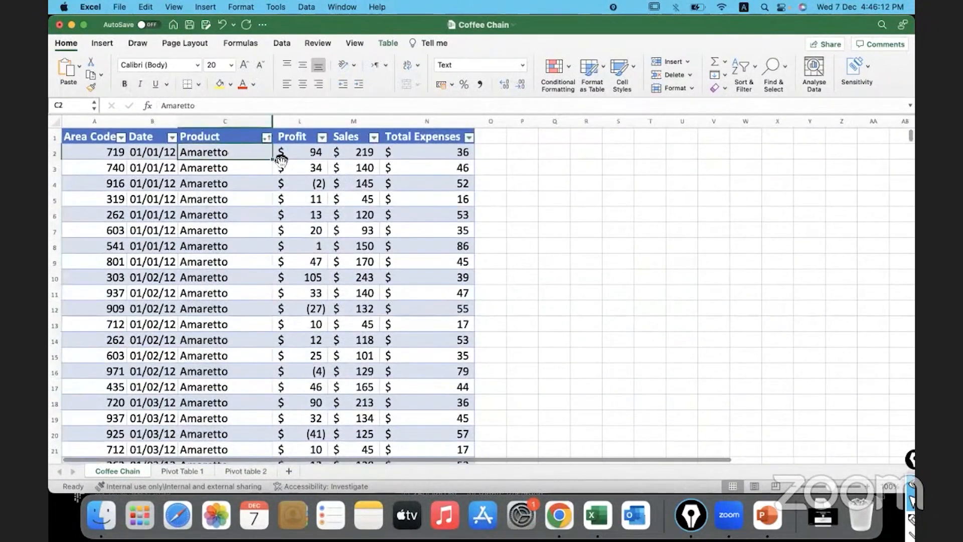
Examine the individual Profit values in the Amaretto rows of the Coffee Chain sheet
left_click_drag(301, 152, 300, 318)
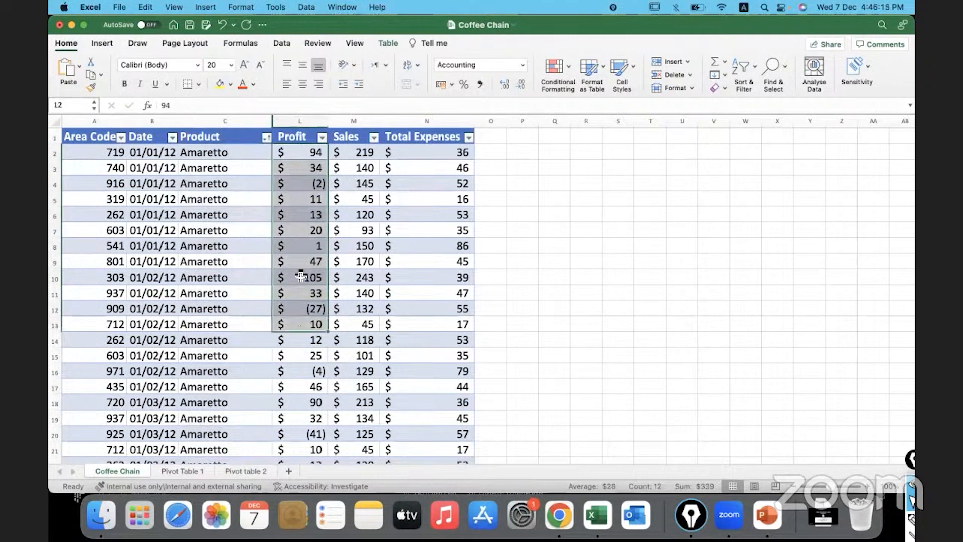
left_click(296, 156)
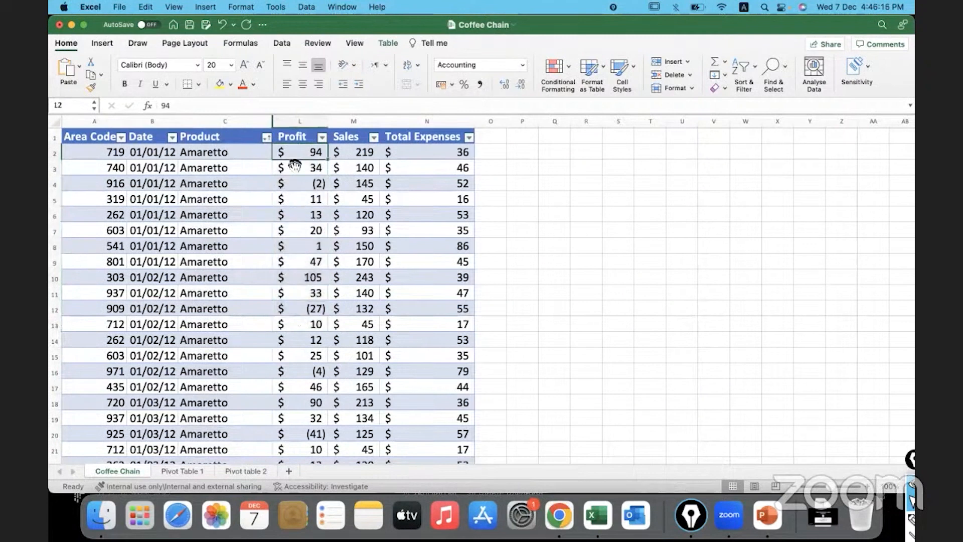
left_click(293, 171)
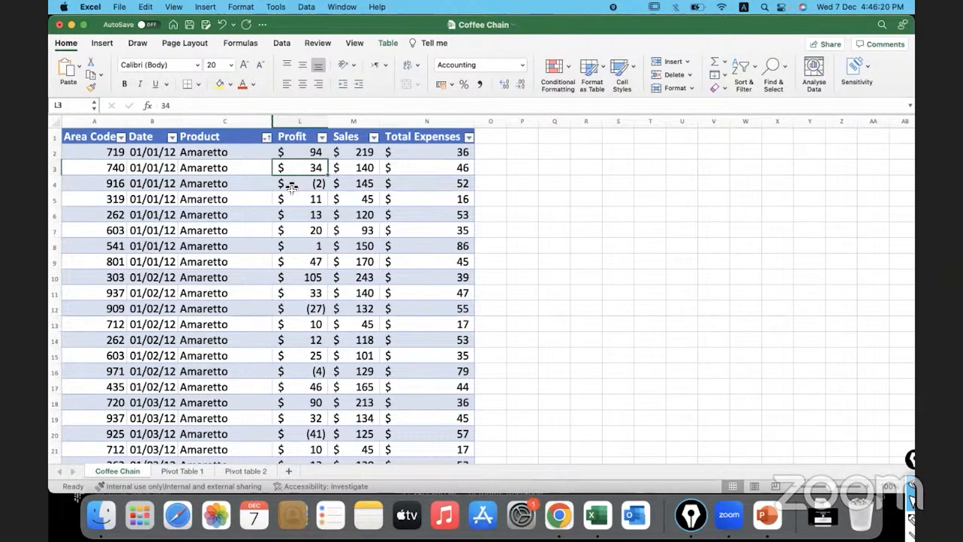
left_click(295, 185)
left_click_drag(295, 210, 288, 357)
scroll(290, 359, "down", 10)
scroll(291, 360, "down", 10)
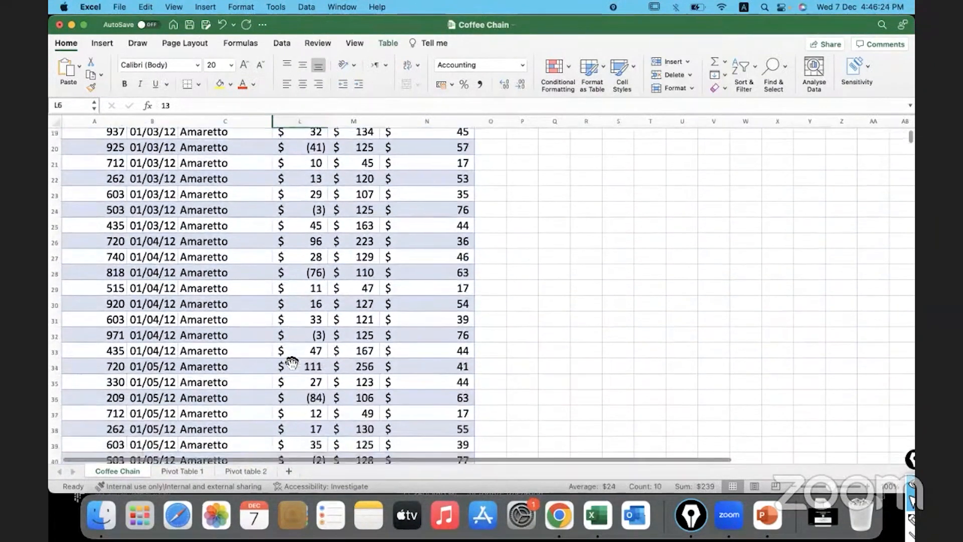
left_click_drag(299, 178, 293, 401)
scroll(296, 417, "down", 20)
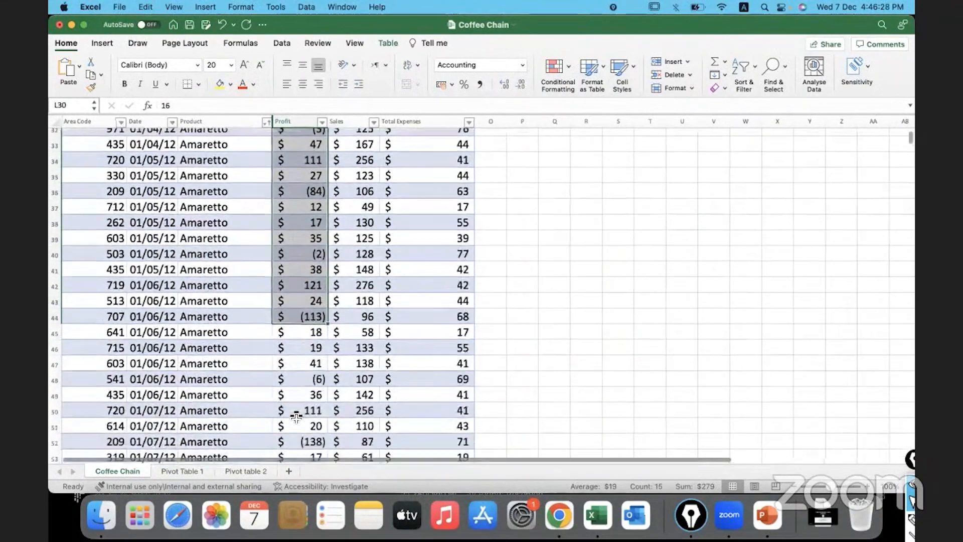
scroll(296, 418, "down", 20)
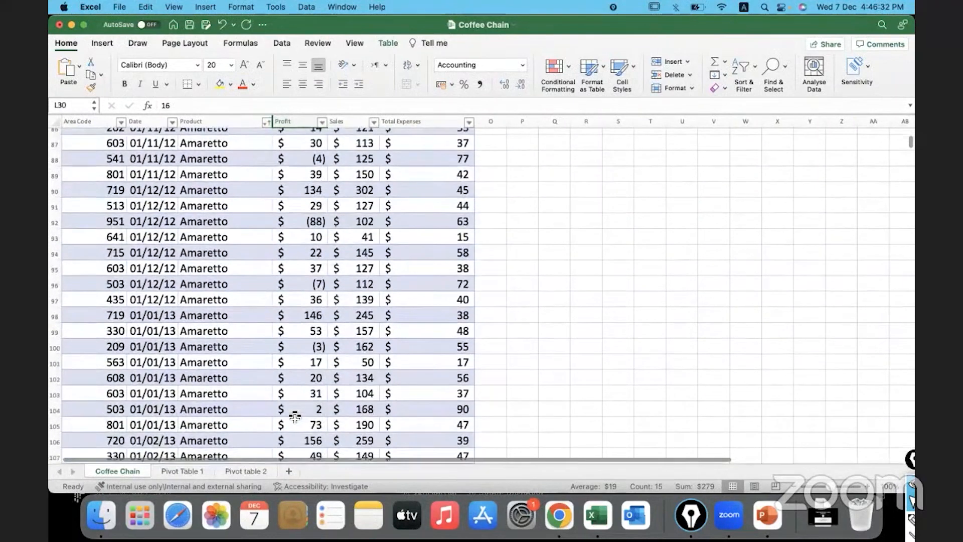
On the Pivot table 2 sheet, rename the Max. of Profit header in cell D3 to Max Profit
left_click(231, 471)
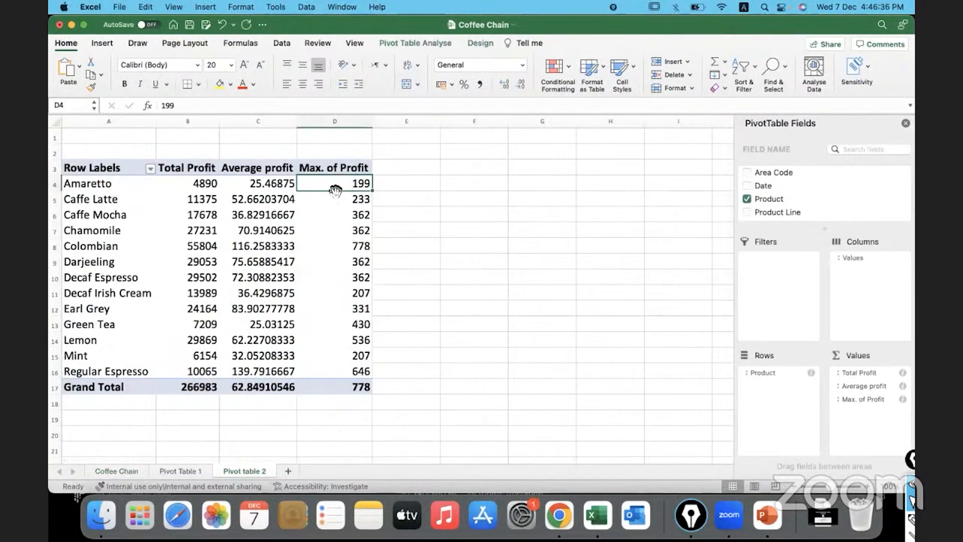
left_click(341, 168)
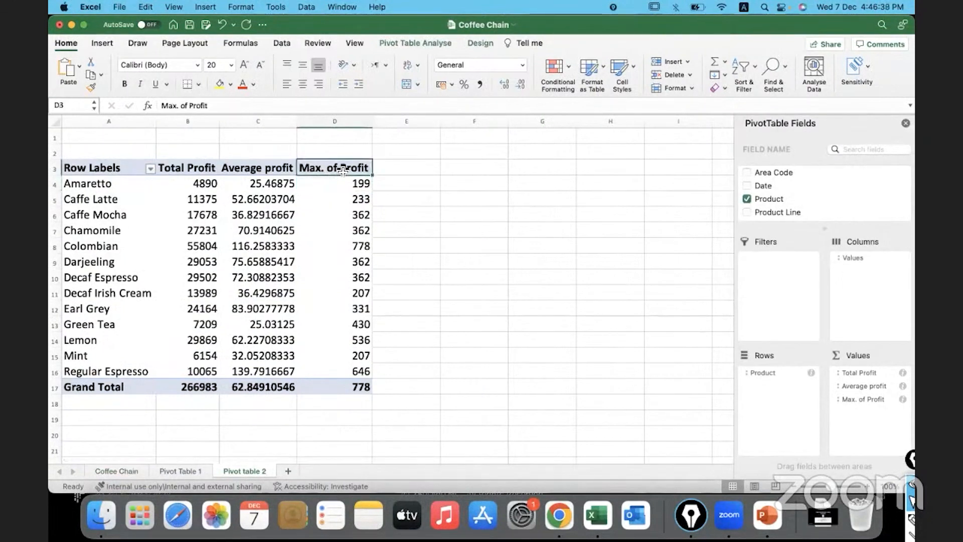
type("Ma")
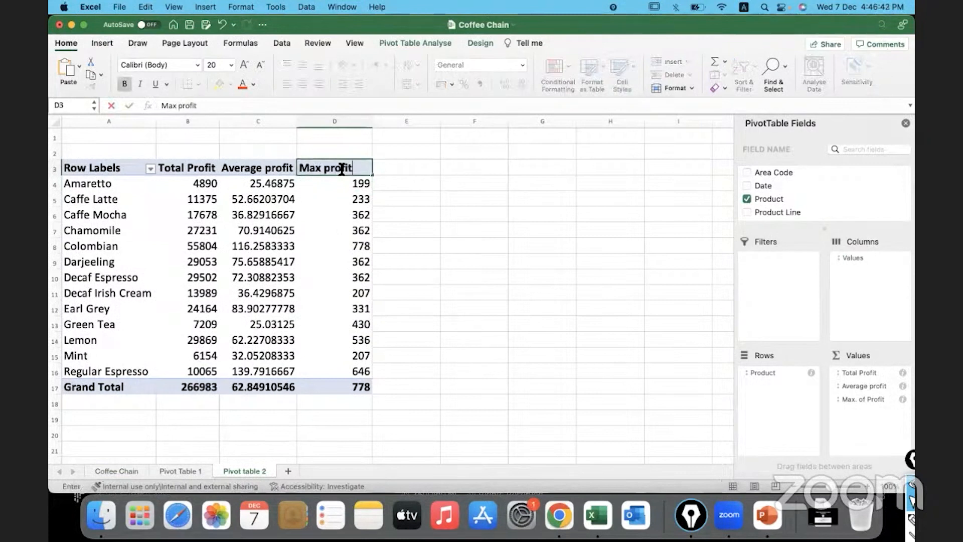
left_click(322, 168)
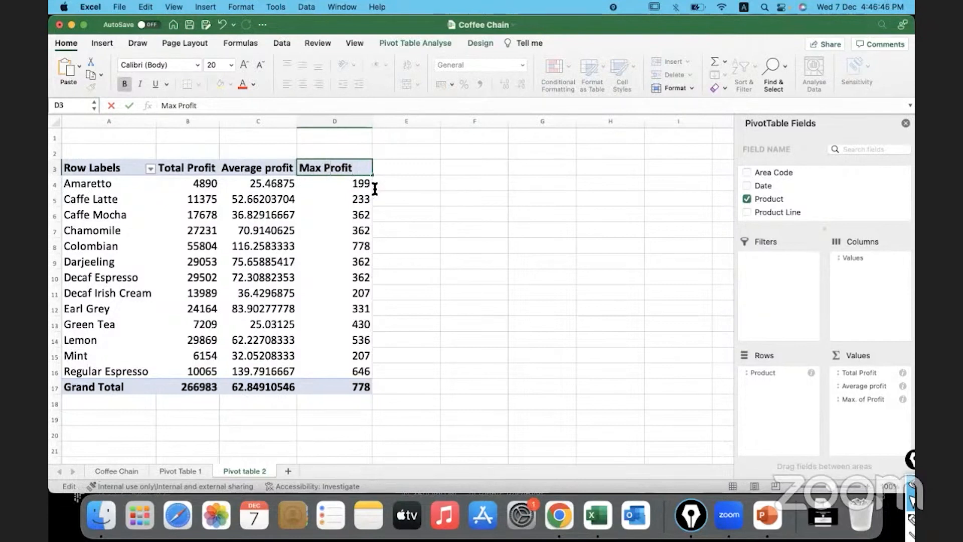
key("Return")
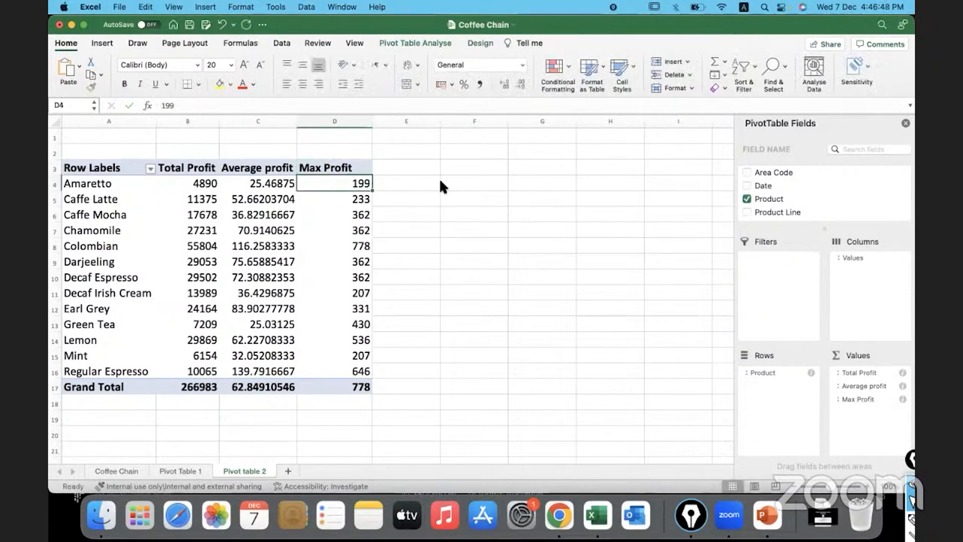
Add Profit to the pivot table's values a fourth time and summarise it by minimum
scroll(799, 198, "down", 5)
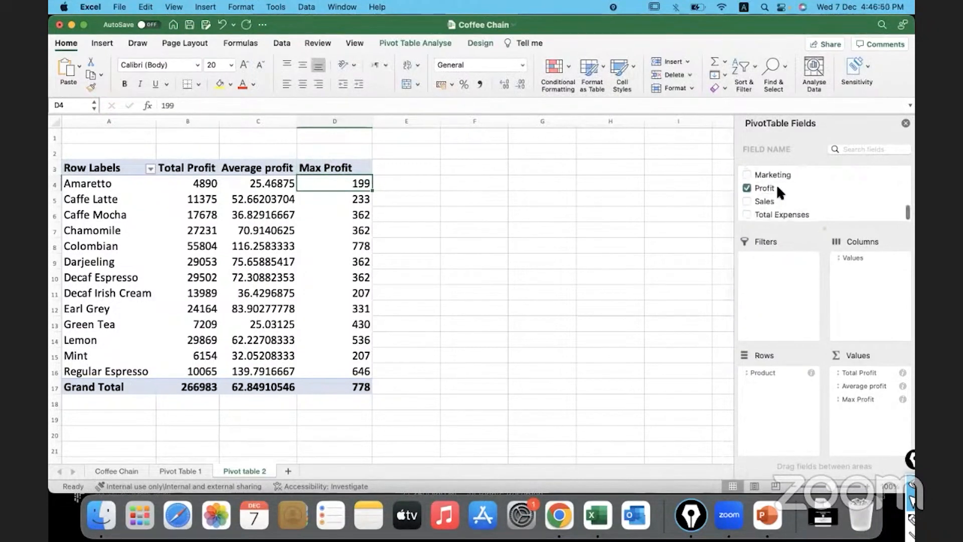
left_click_drag(776, 186, 872, 416)
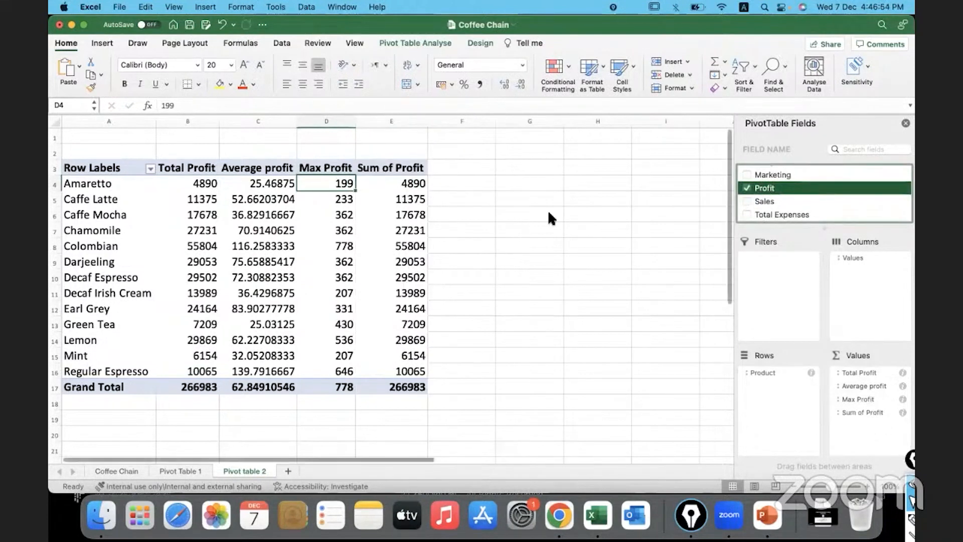
right_click(393, 184)
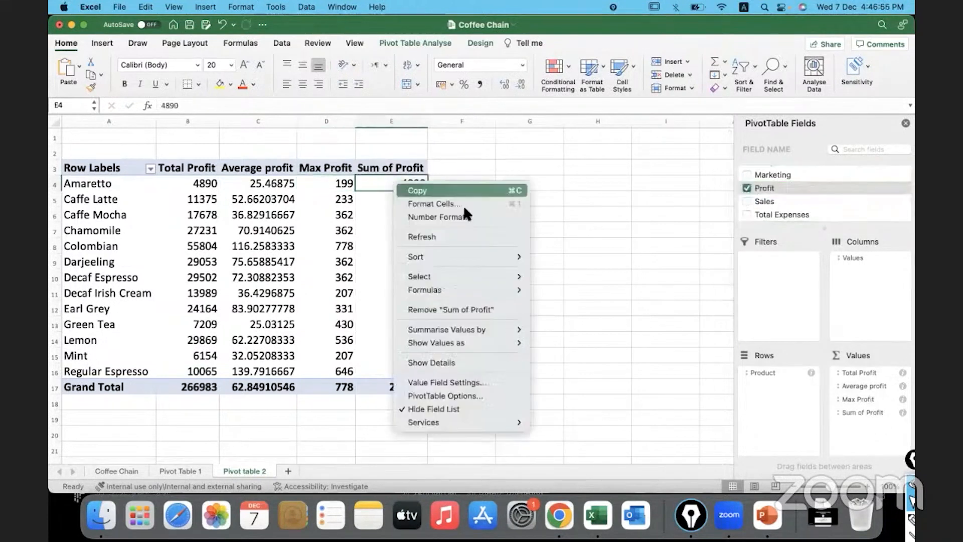
mouse_move(506, 331)
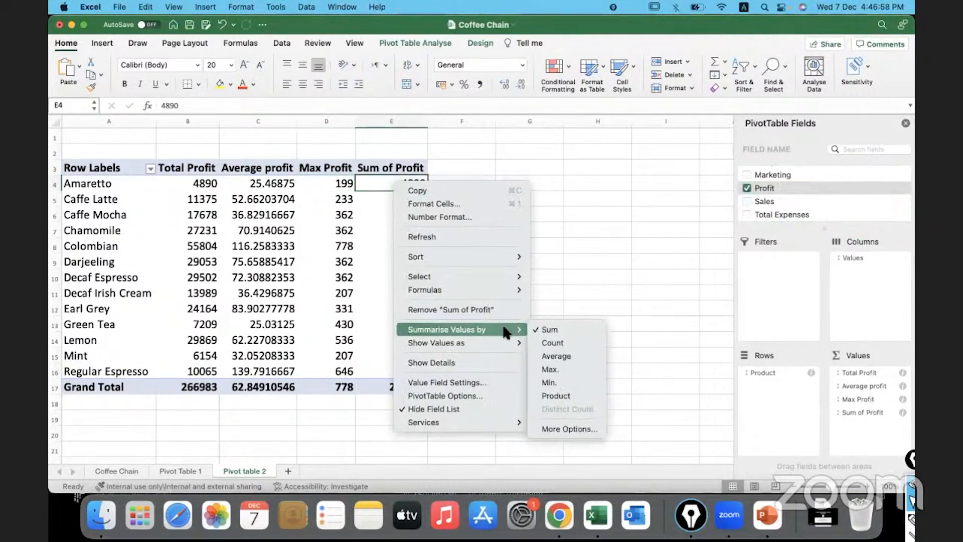
left_click(584, 384)
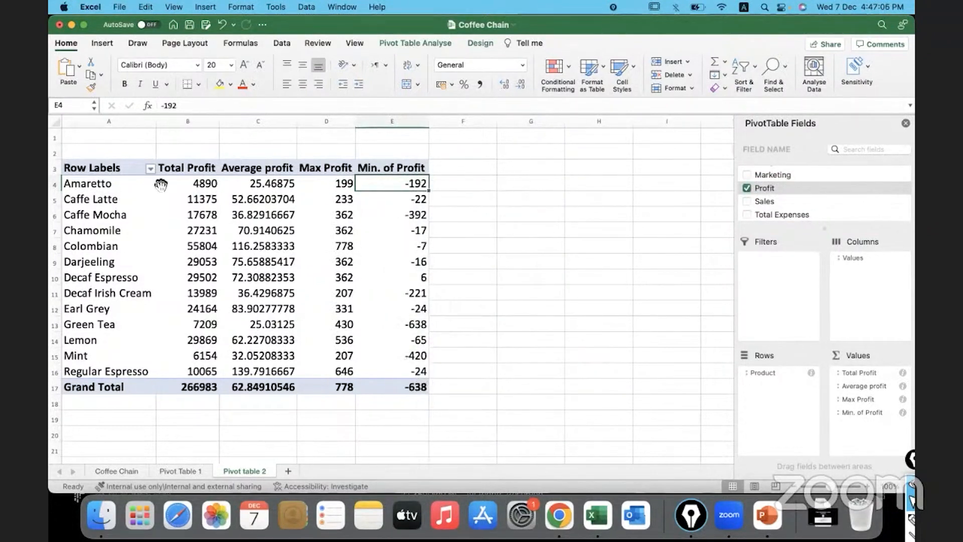
Examine Amaretto's minimum profit in the pivot table and its individual Profit entries on the Coffee Chain sheet
left_click(124, 185)
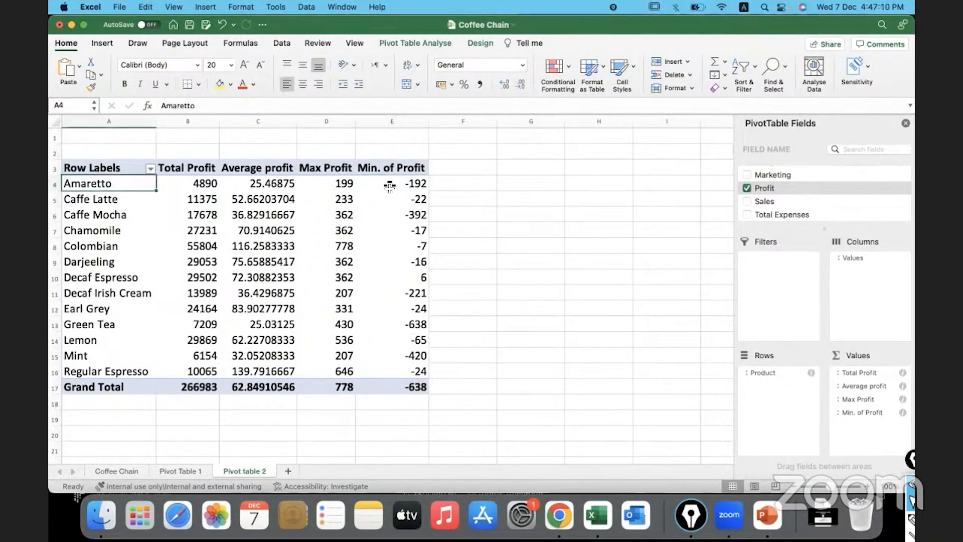
left_click(390, 186)
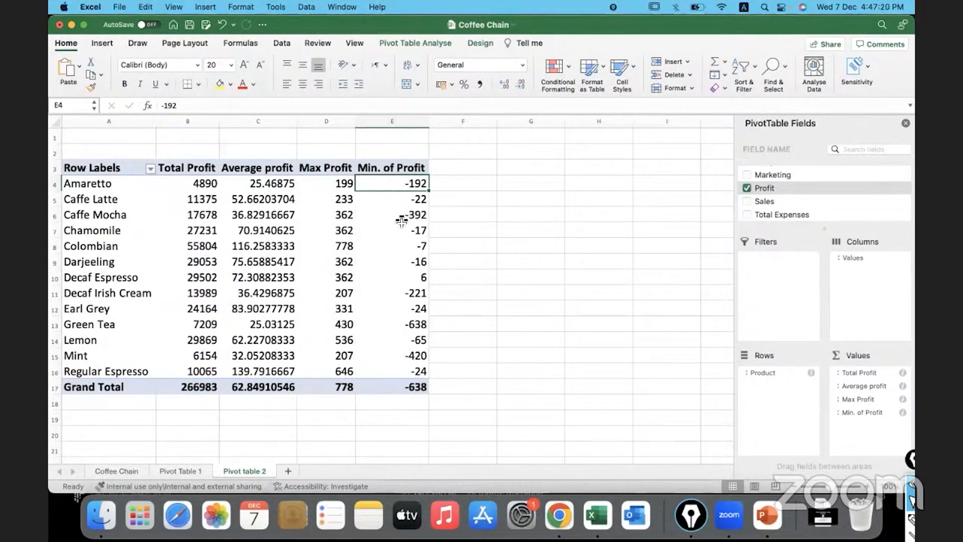
left_click(124, 470)
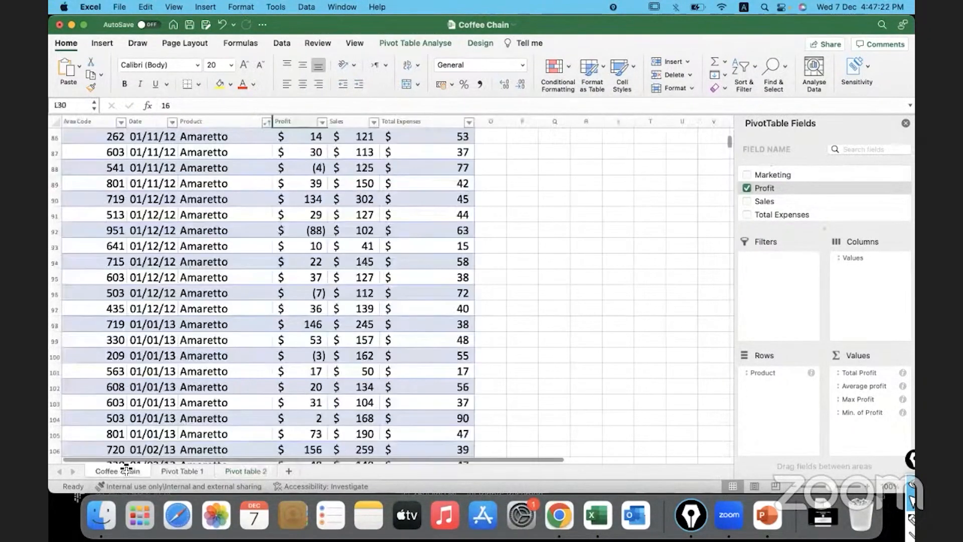
left_click_drag(313, 183, 313, 383)
scroll(313, 384, "down", 5)
scroll(313, 382, "down", 12)
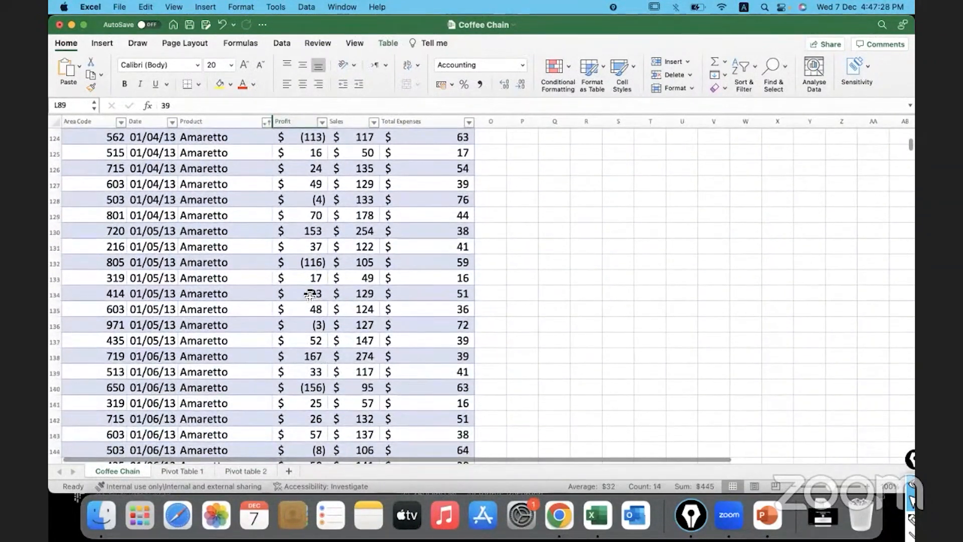
left_click_drag(314, 294, 315, 421)
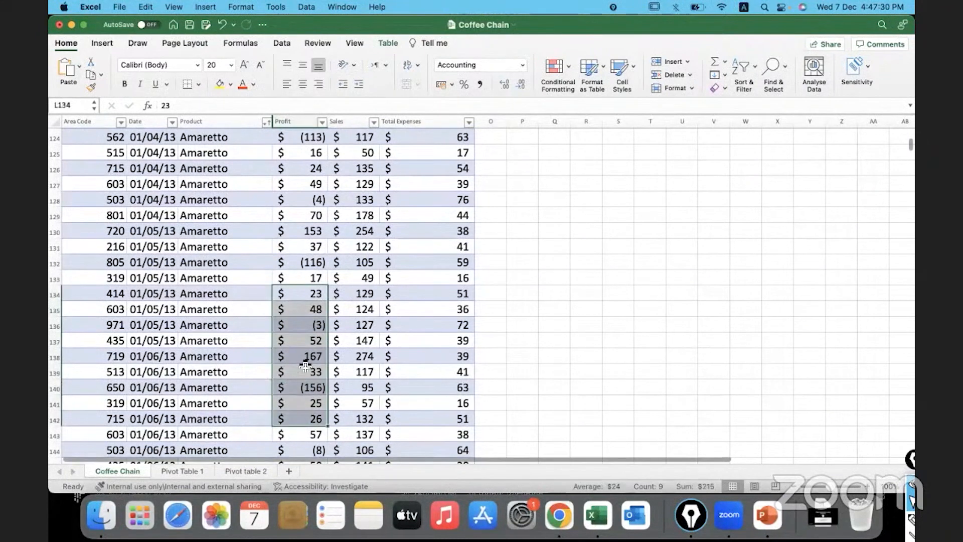
scroll(306, 366, "up", 20)
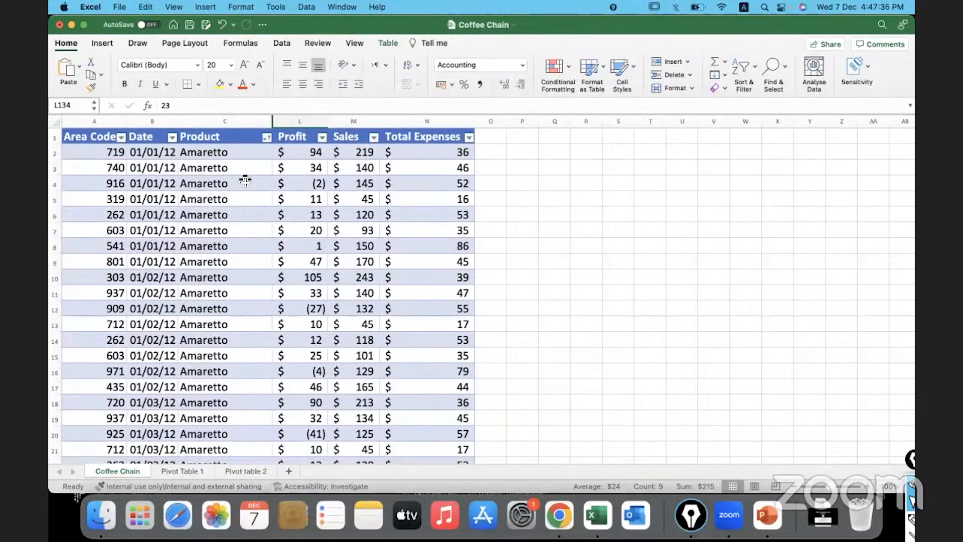
Filter the Coffee Chain sheet's Product column to Amaretto only and check the filtered Product entries down to the last row
left_click(266, 137)
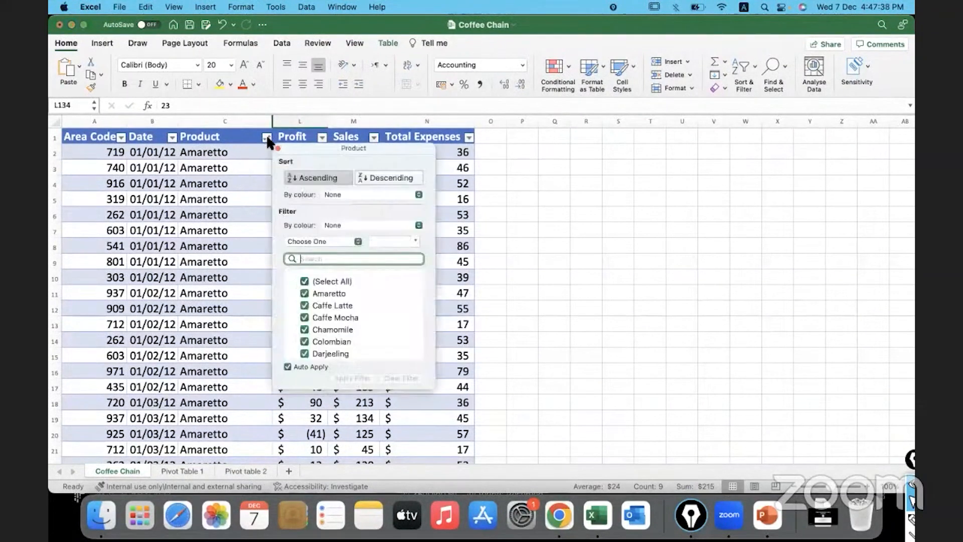
left_click(304, 282)
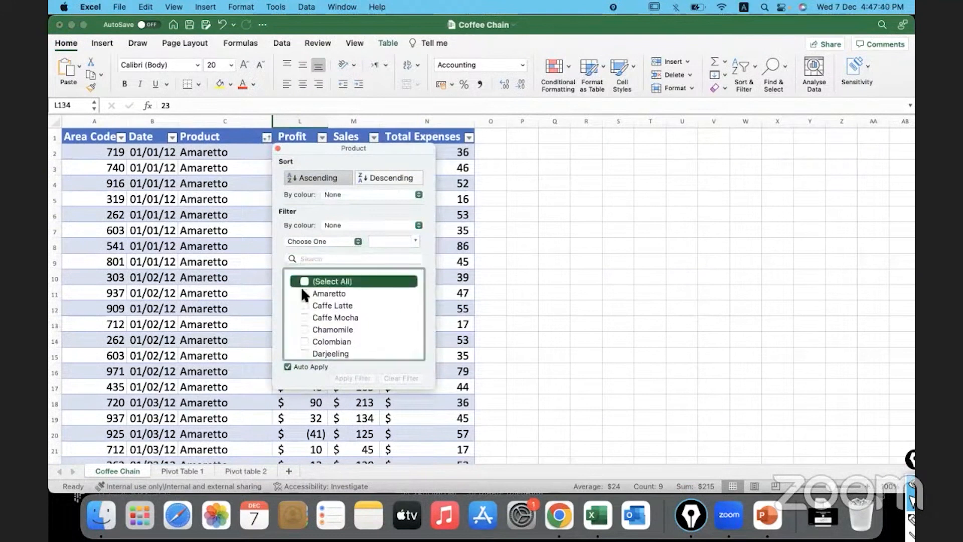
left_click(303, 292)
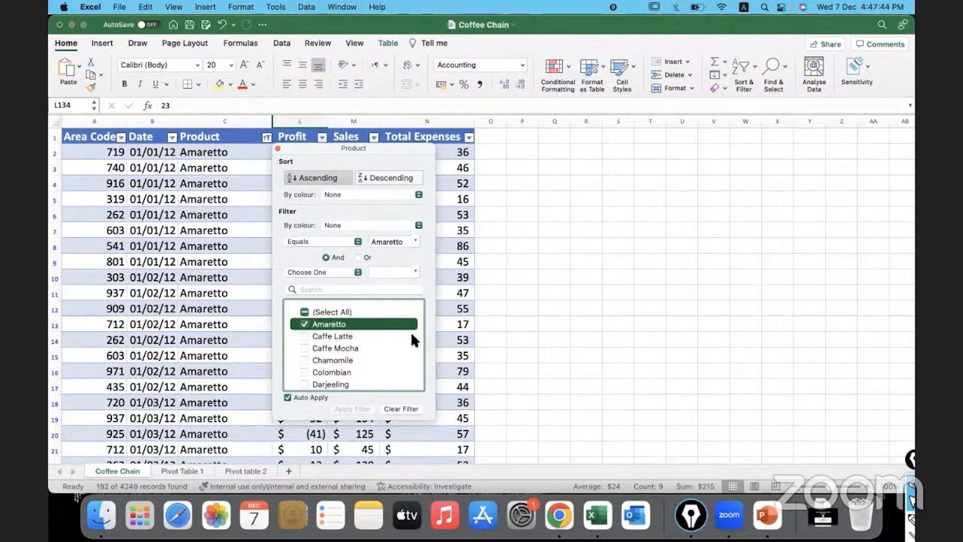
left_click(462, 338)
scroll(238, 263, "down", 3)
scroll(238, 262, "down", 10)
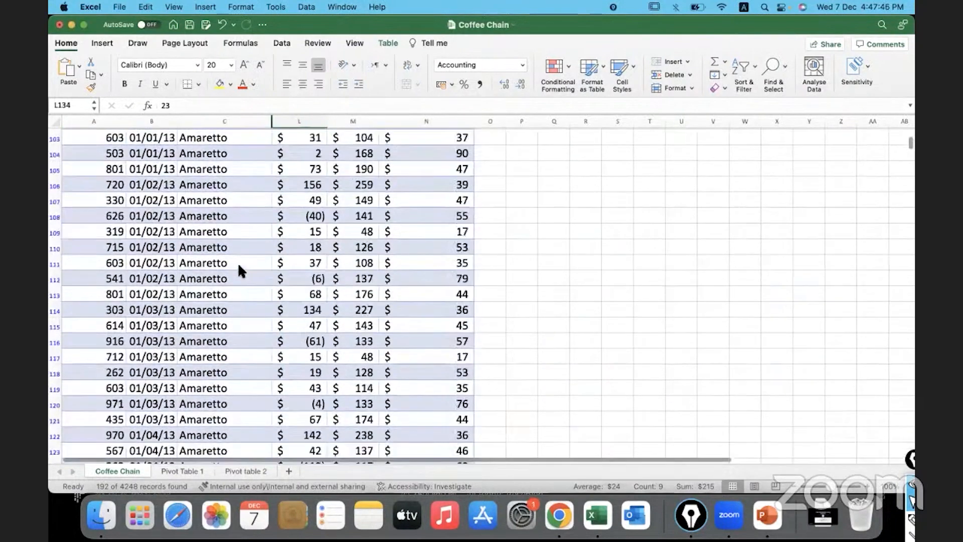
scroll(238, 262, "up", 15)
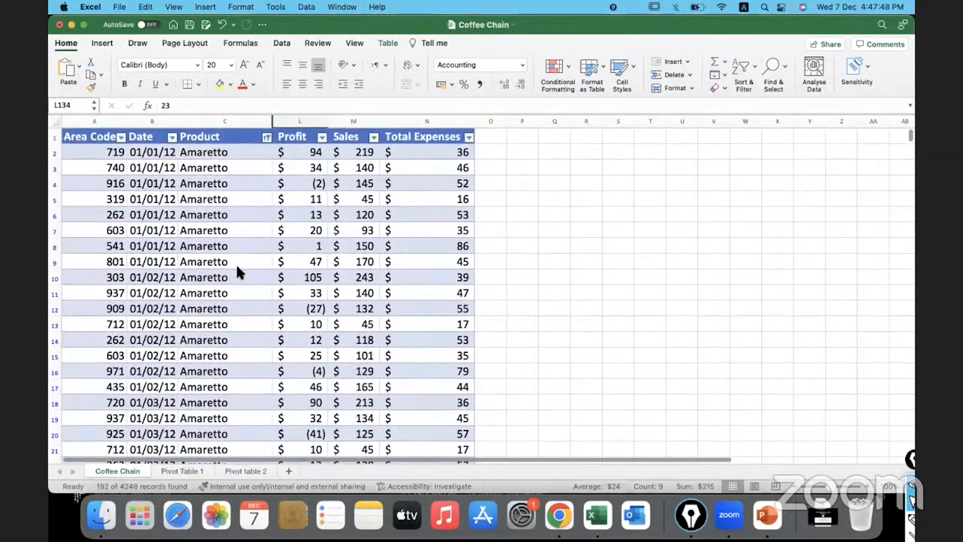
left_click(236, 266)
key("super+shift+Down")
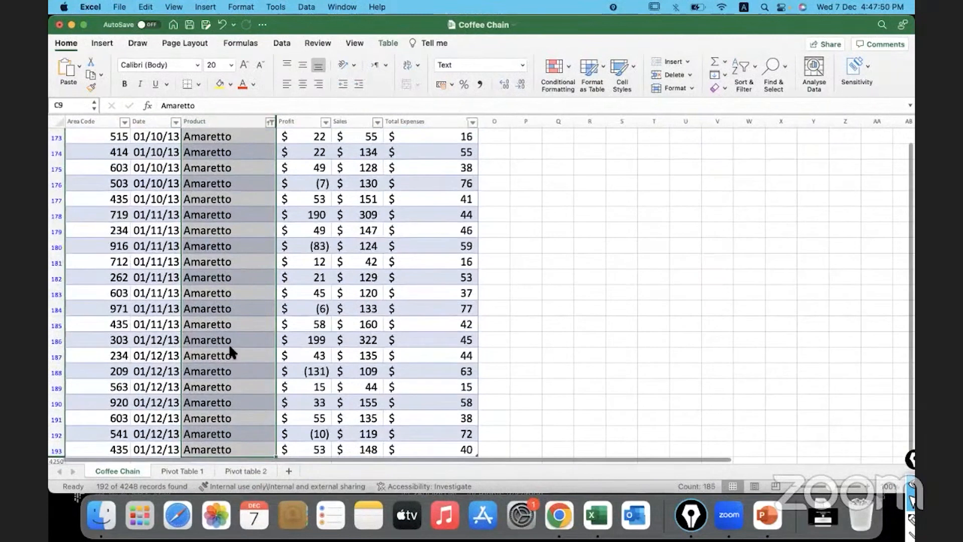
key("super+shift+Up")
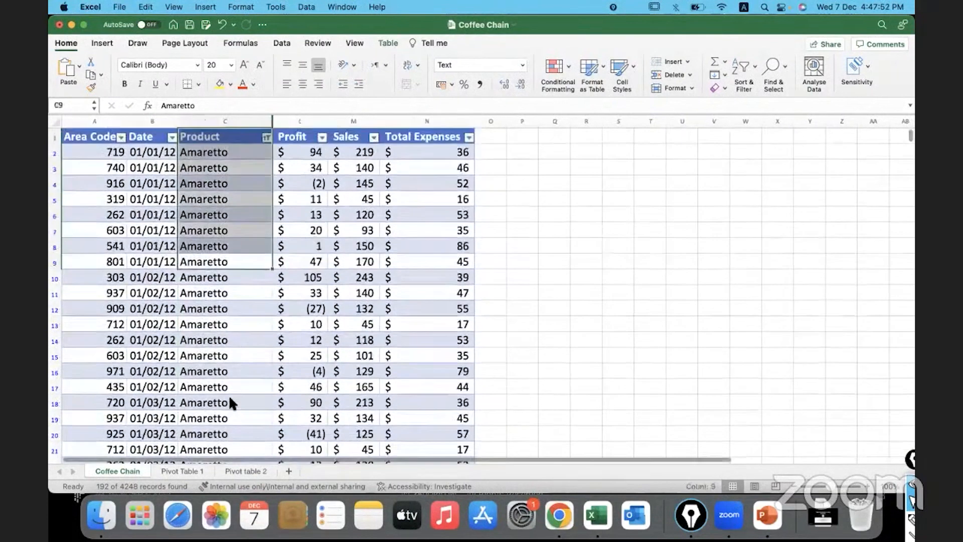
Sort the filtered Amaretto rows by Profit in ascending order to bring the lowest value first
left_click(307, 152)
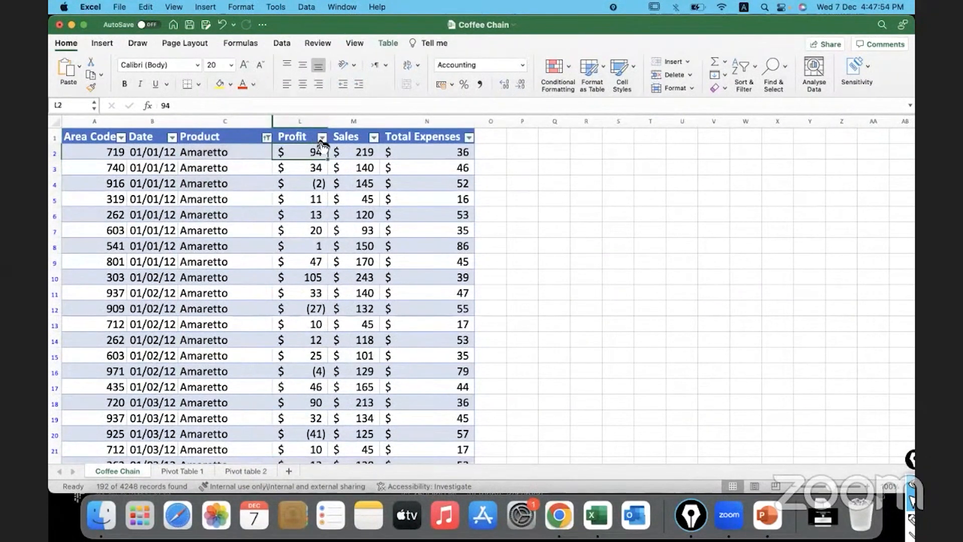
left_click(320, 138)
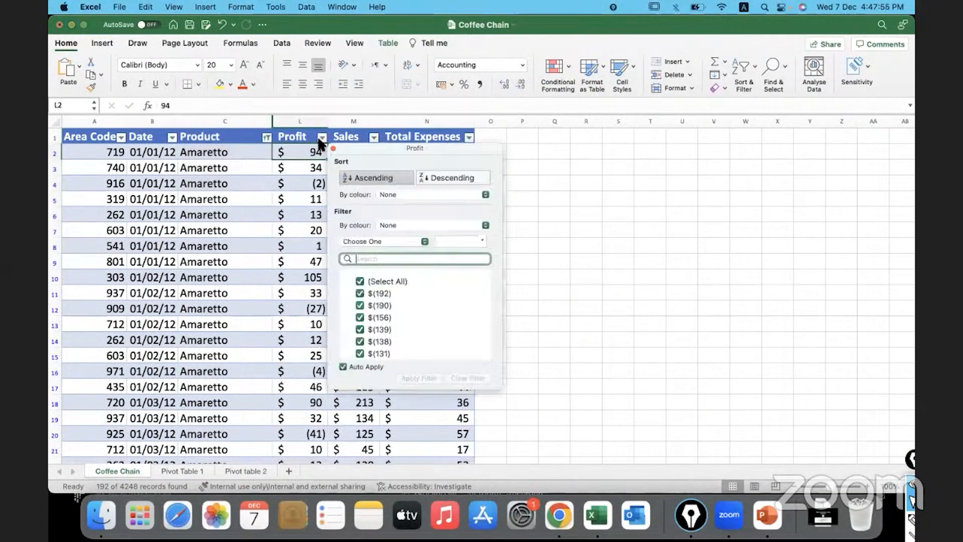
left_click(371, 178)
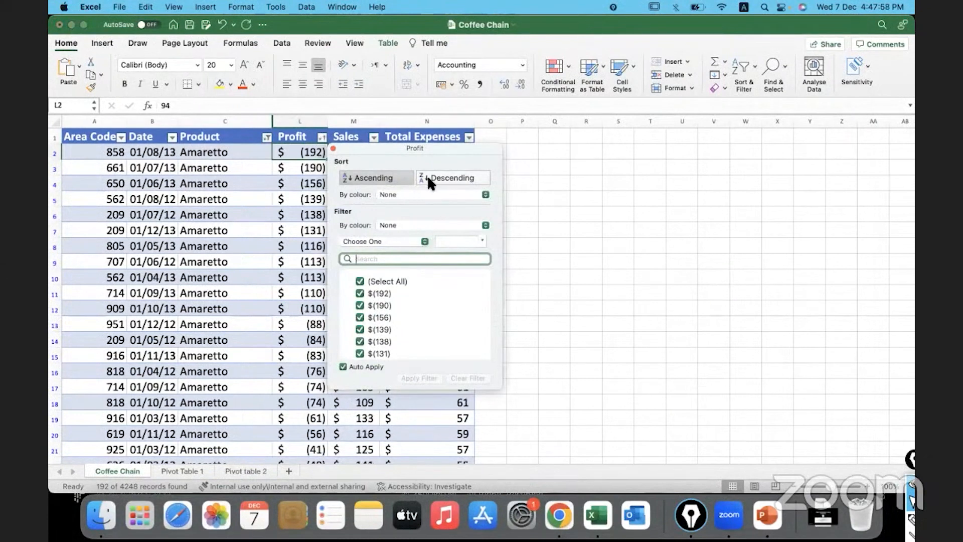
left_click(290, 150)
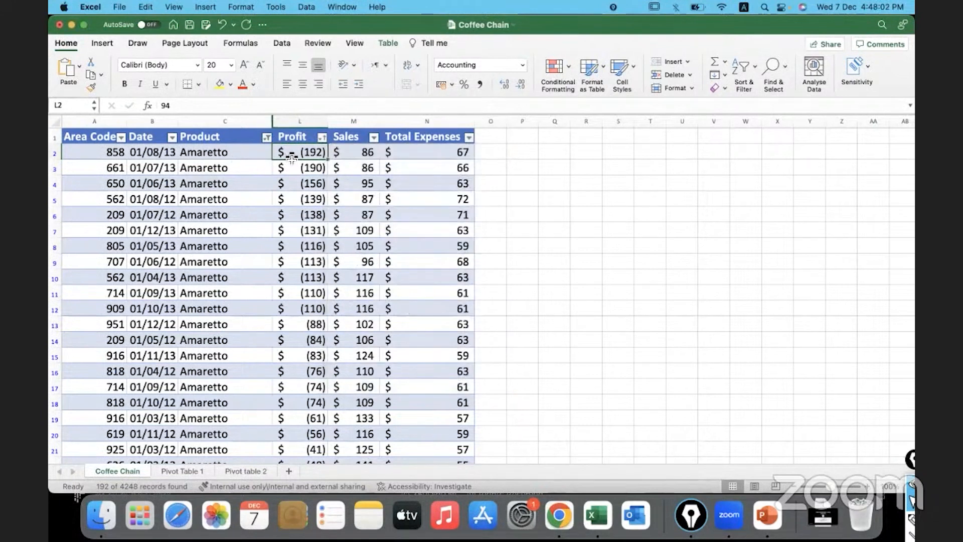
Sort the filtered Amaretto rows by Profit in descending order and check the highest value against the Pivot table 2 sheet
left_click(321, 138)
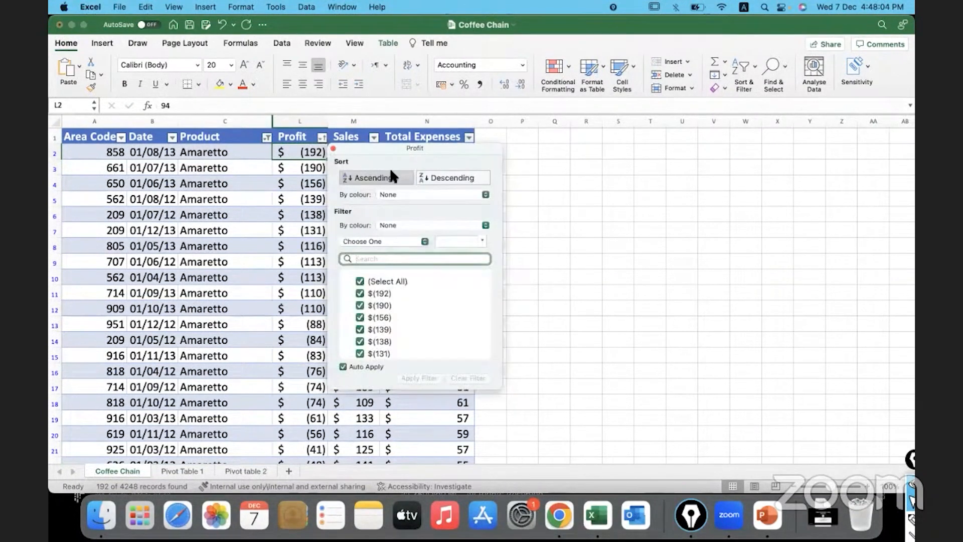
left_click(429, 176)
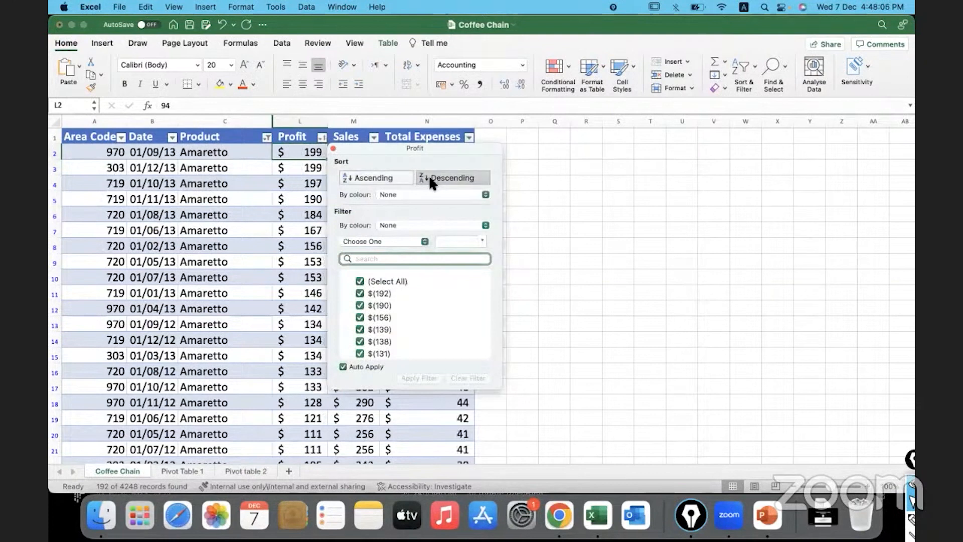
left_click(292, 148)
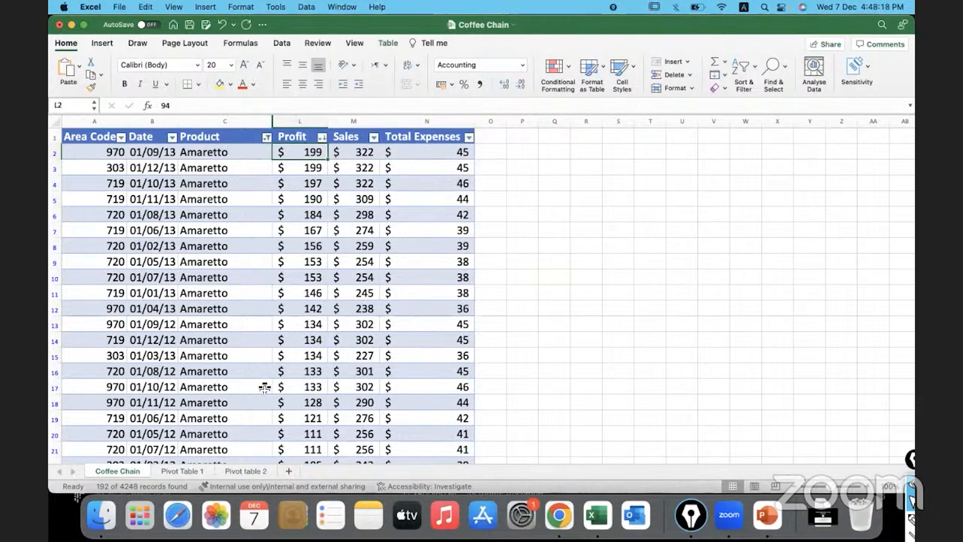
left_click(250, 470)
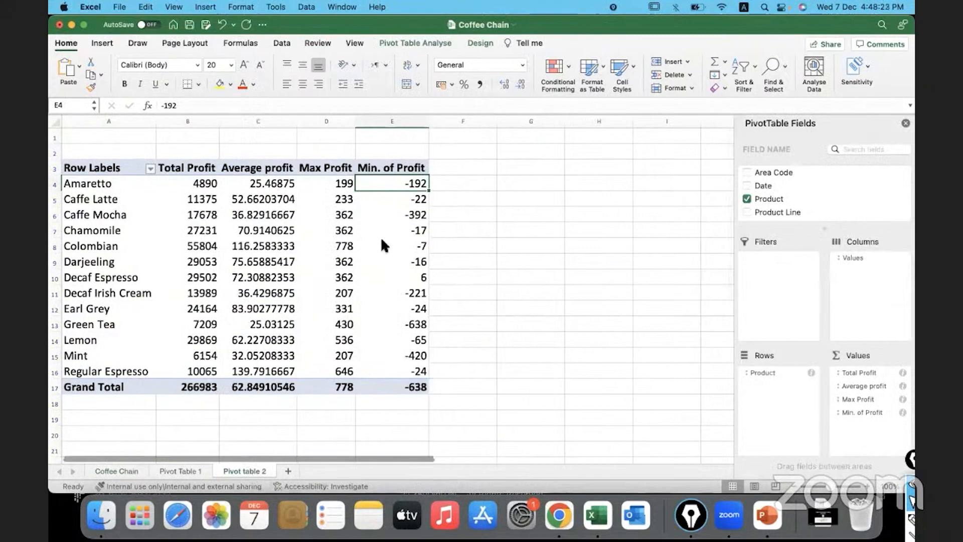
On the Coffee Chain sheet, change the Product filter from Amaretto to Caffe Latte only
left_click(129, 469)
left_click(266, 137)
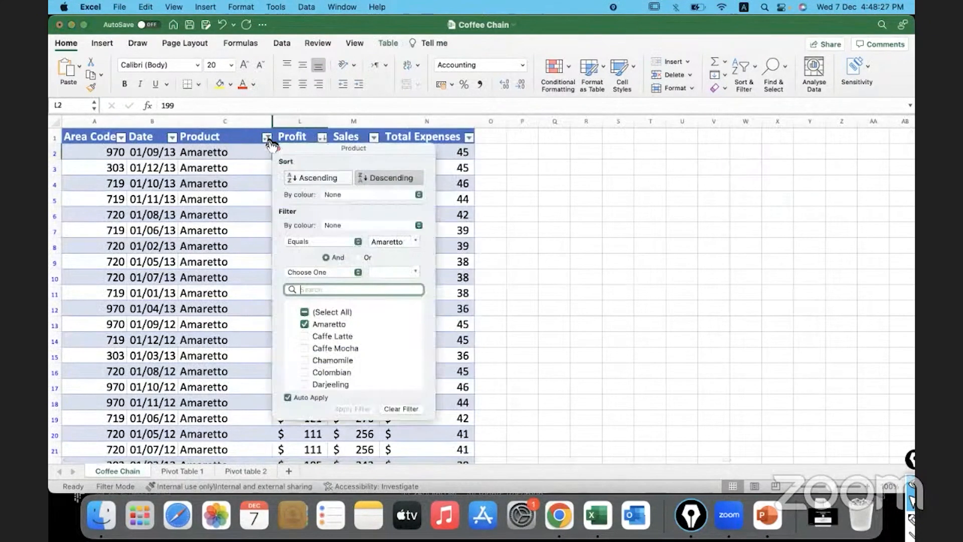
left_click(304, 324)
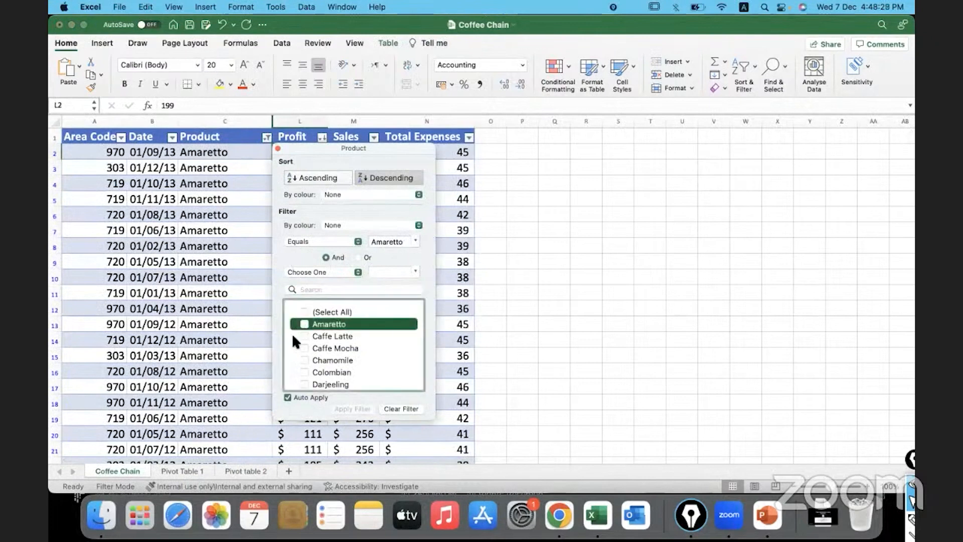
left_click(304, 337)
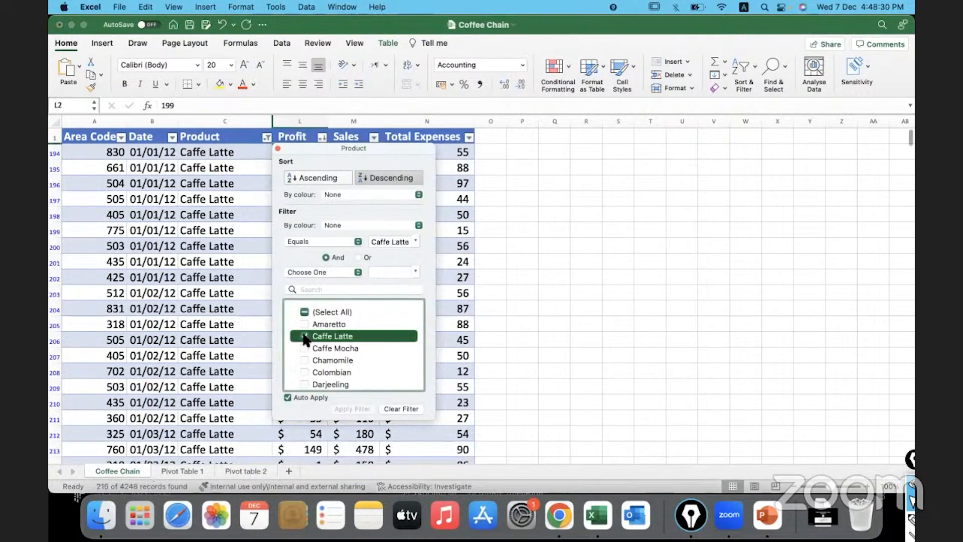
left_click(244, 262)
Sort the Caffe Latte rows by Profit in ascending order and reverse them to descending to check both extremes
left_click(299, 153)
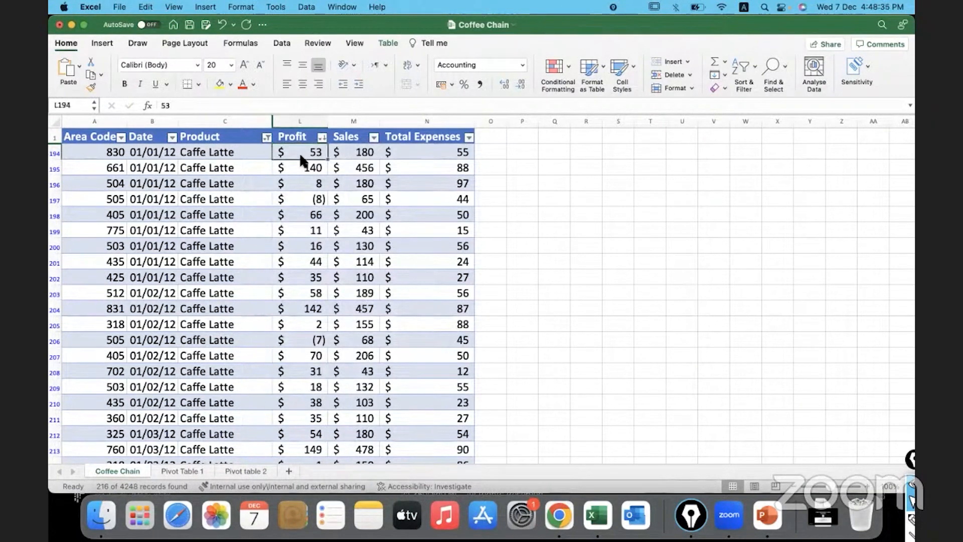
left_click(321, 138)
left_click(363, 175)
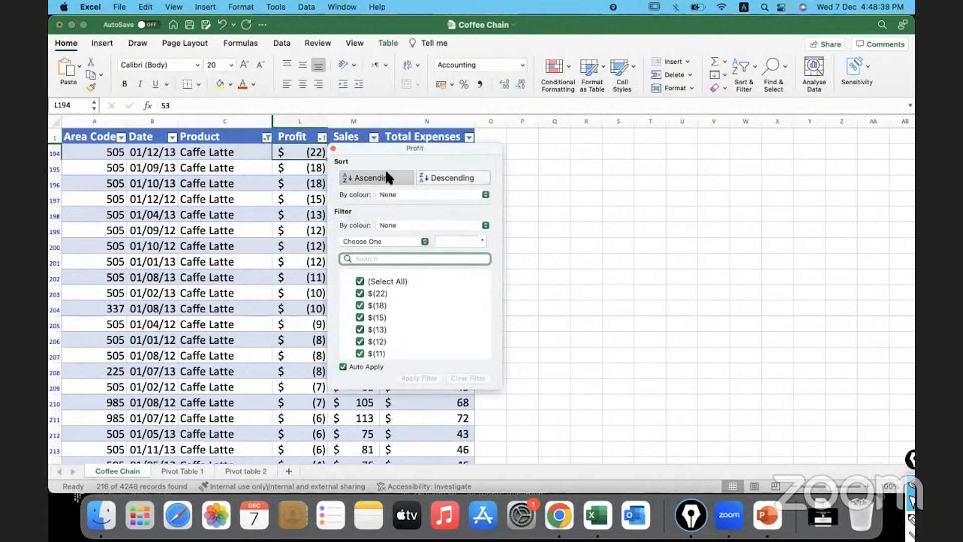
left_click(432, 178)
left_click(295, 154)
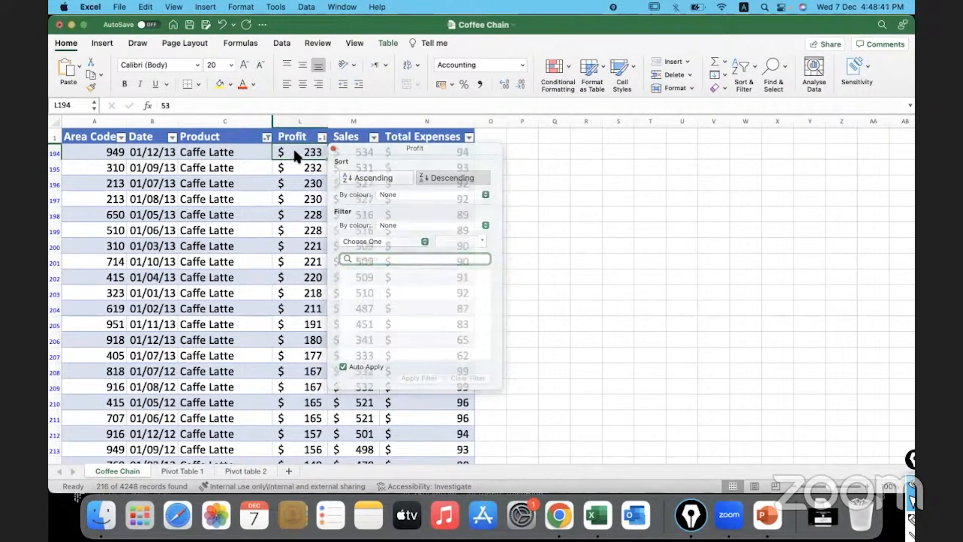
Sort the Caffe Latte rows by Profit in ascending order, with the lowest value first
left_click(322, 138)
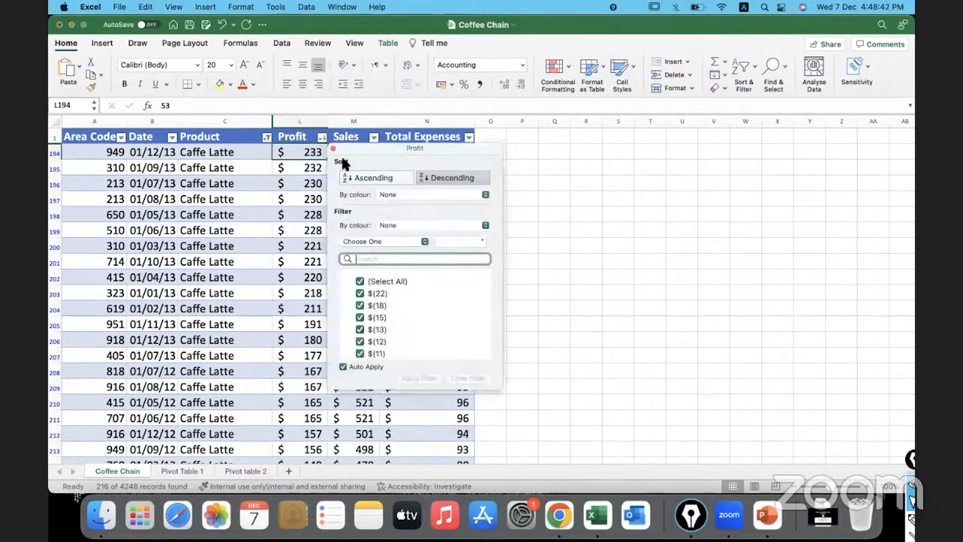
left_click(365, 179)
left_click(291, 155)
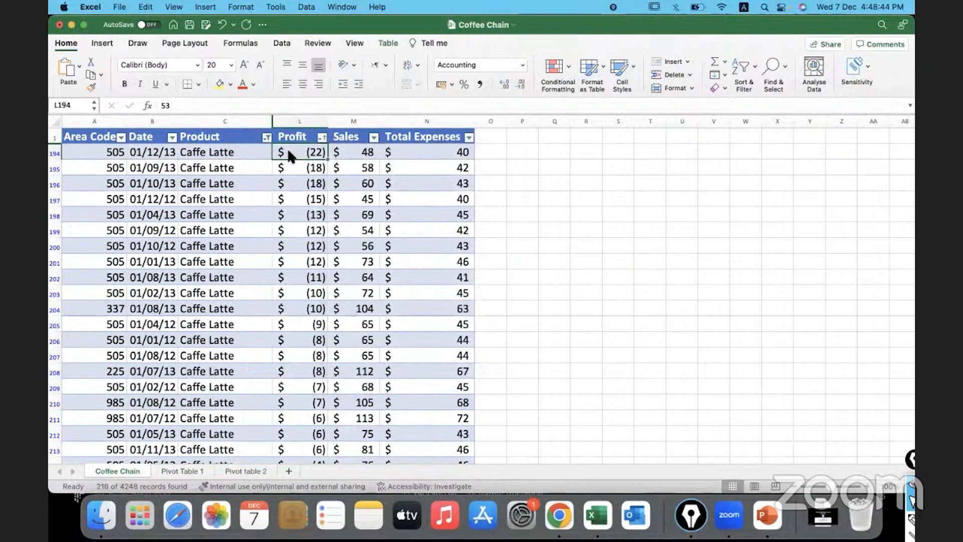
Compare Caffe Latte's maximum and minimum profit in Pivot table 2 with its Profit rows on the Coffee Chain sheet
left_click(237, 470)
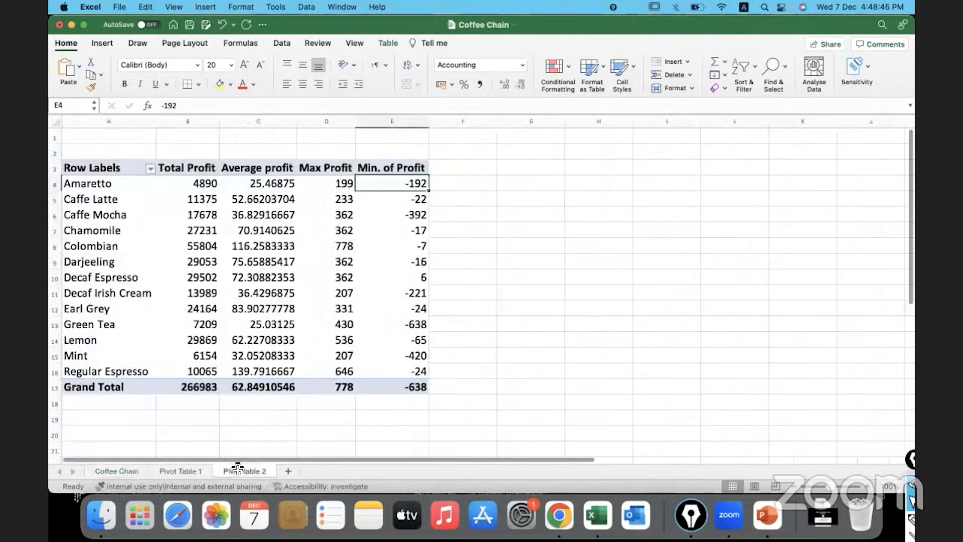
left_click_drag(326, 202, 361, 203)
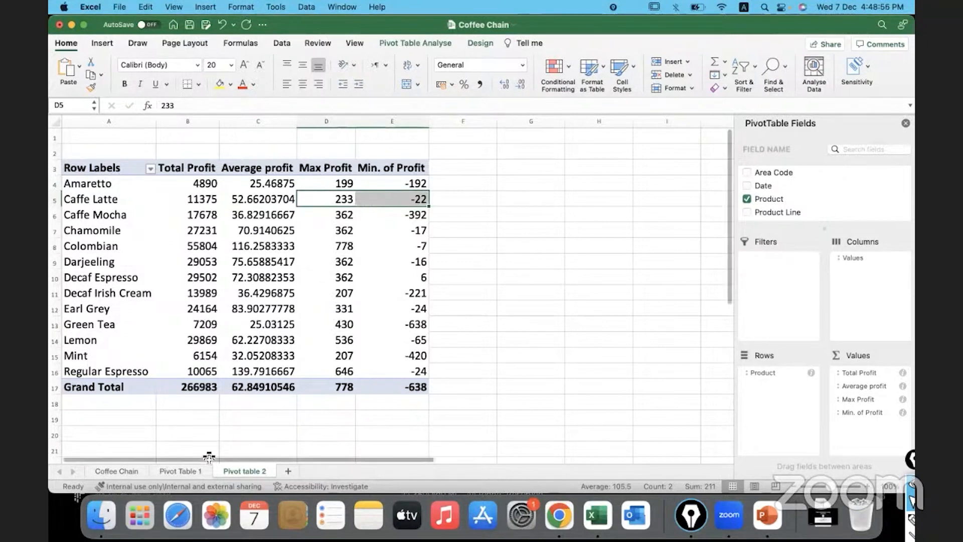
left_click(128, 470)
left_click(274, 264)
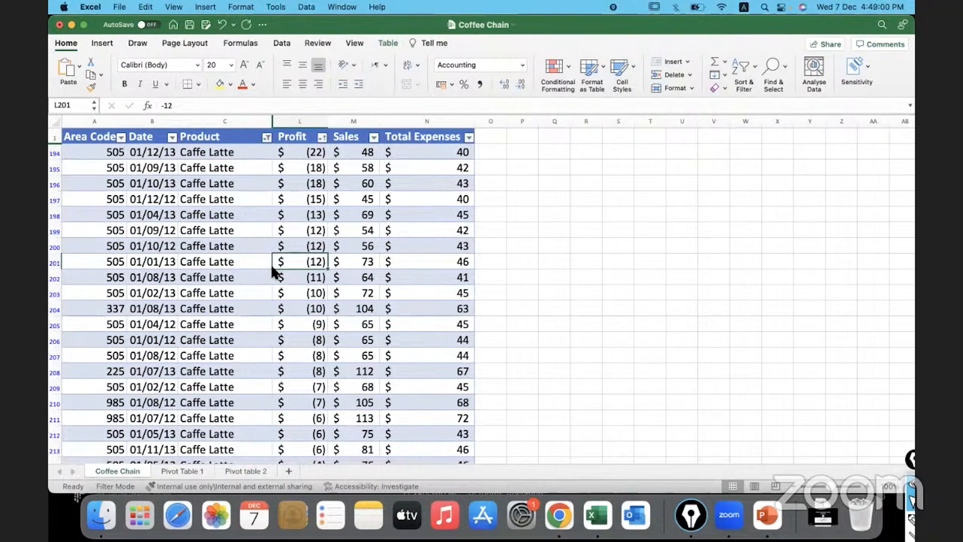
left_click(250, 470)
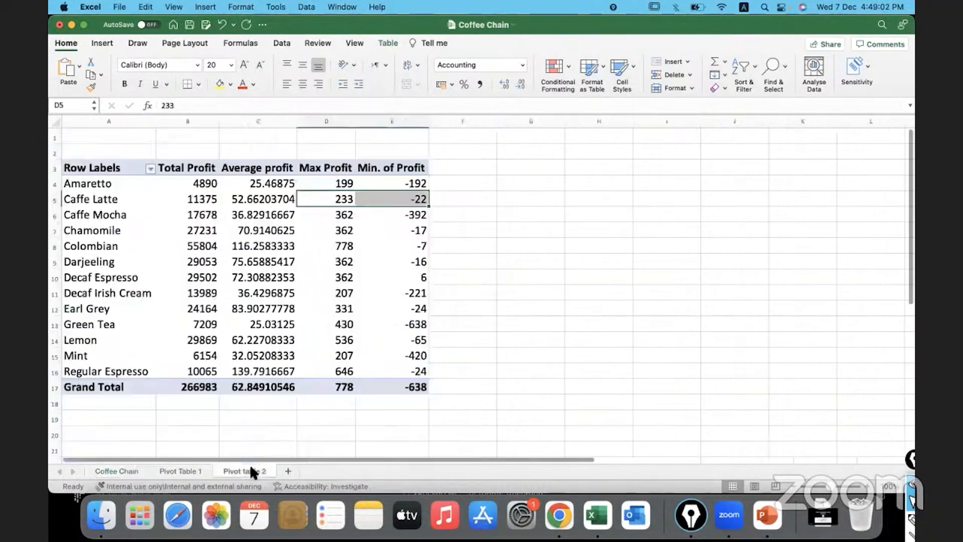
left_click(386, 292)
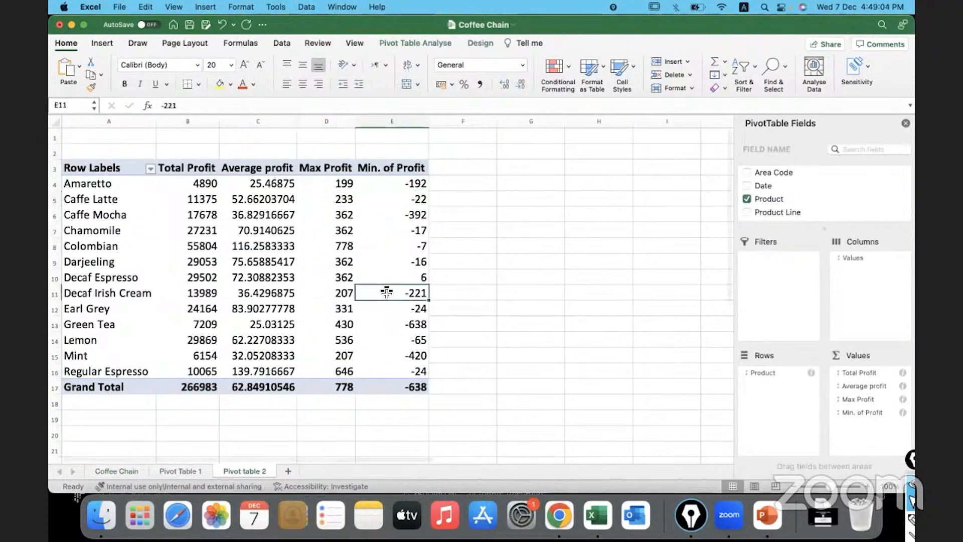